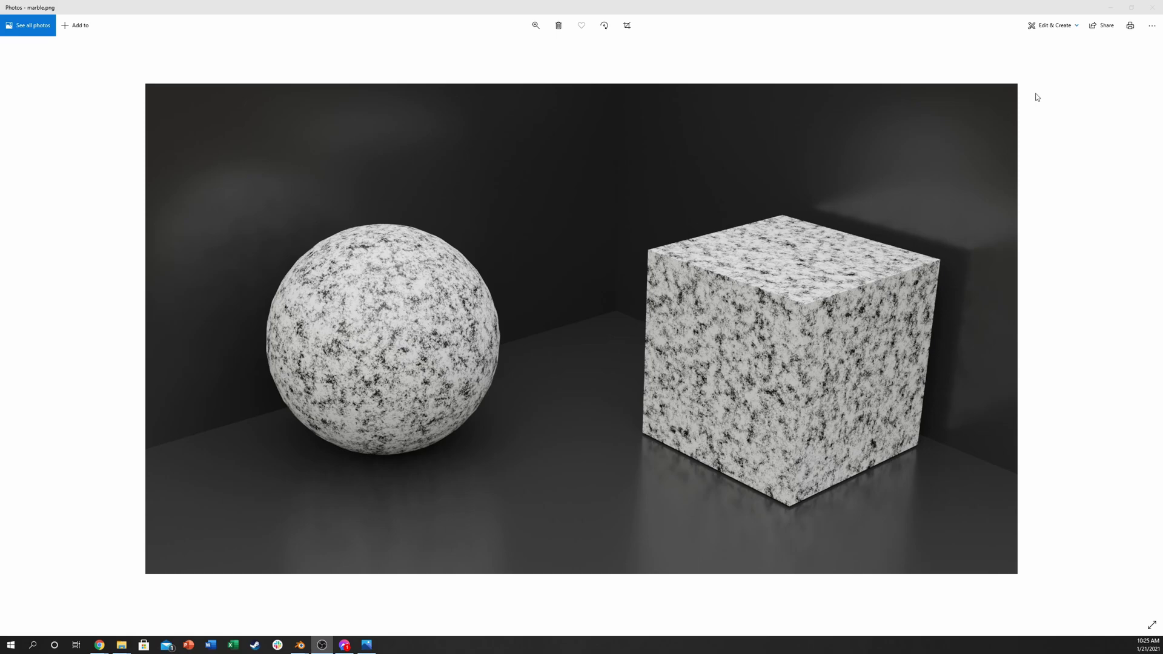
Step: Close the marble.png reference image, switch to Blender, and enable Screencast Keys
click(1152, 7)
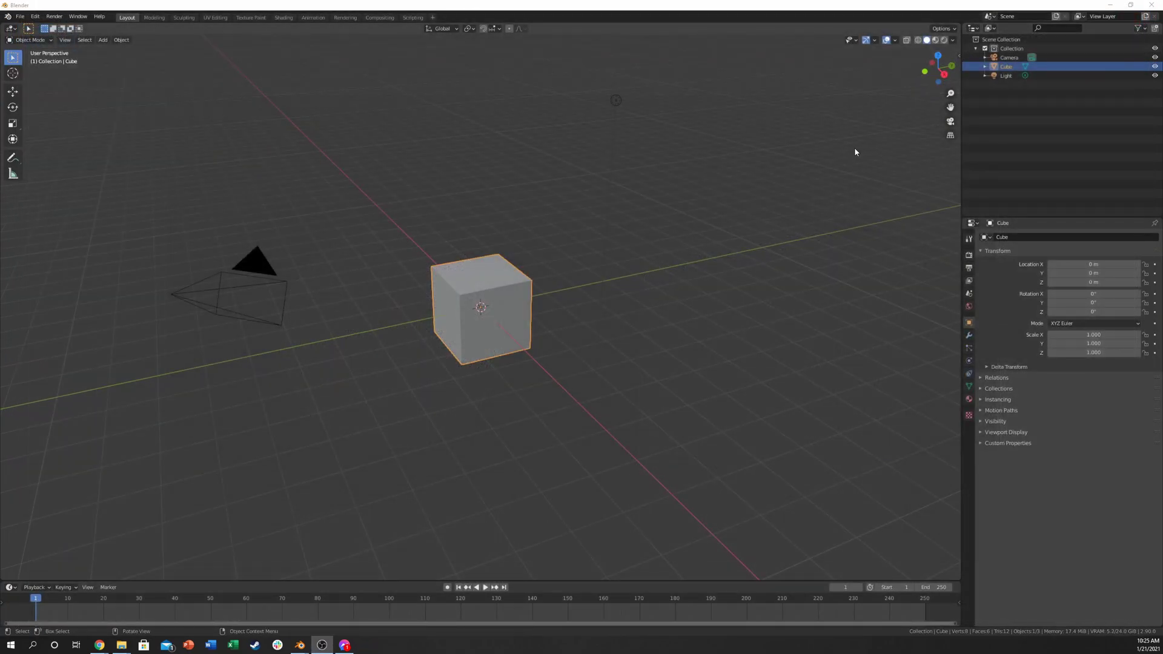
key(n)
click(874, 51)
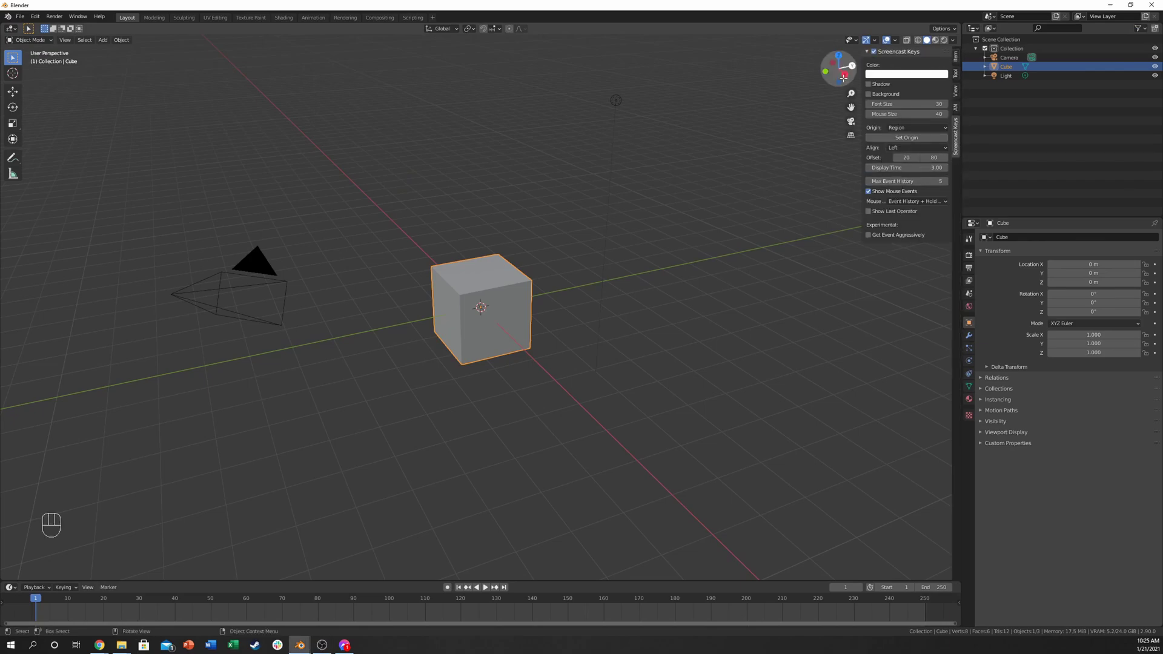
Step: Delete the default cube and add a UV sphere at the world origin in its place
click(471, 330)
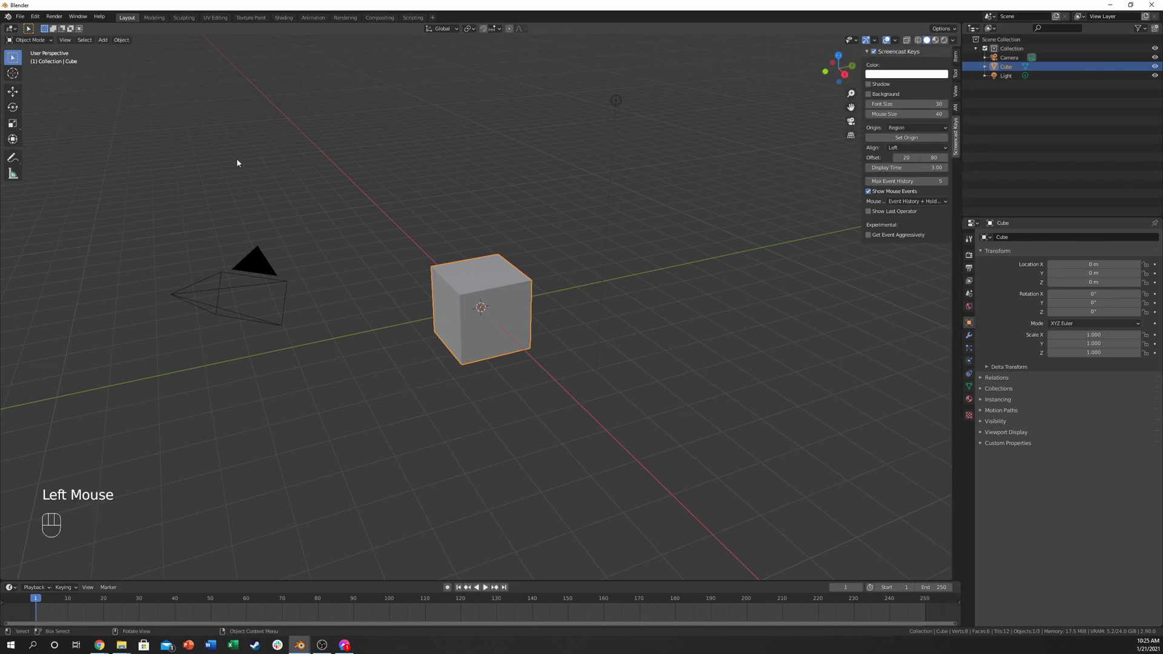
key(x)
click(448, 292)
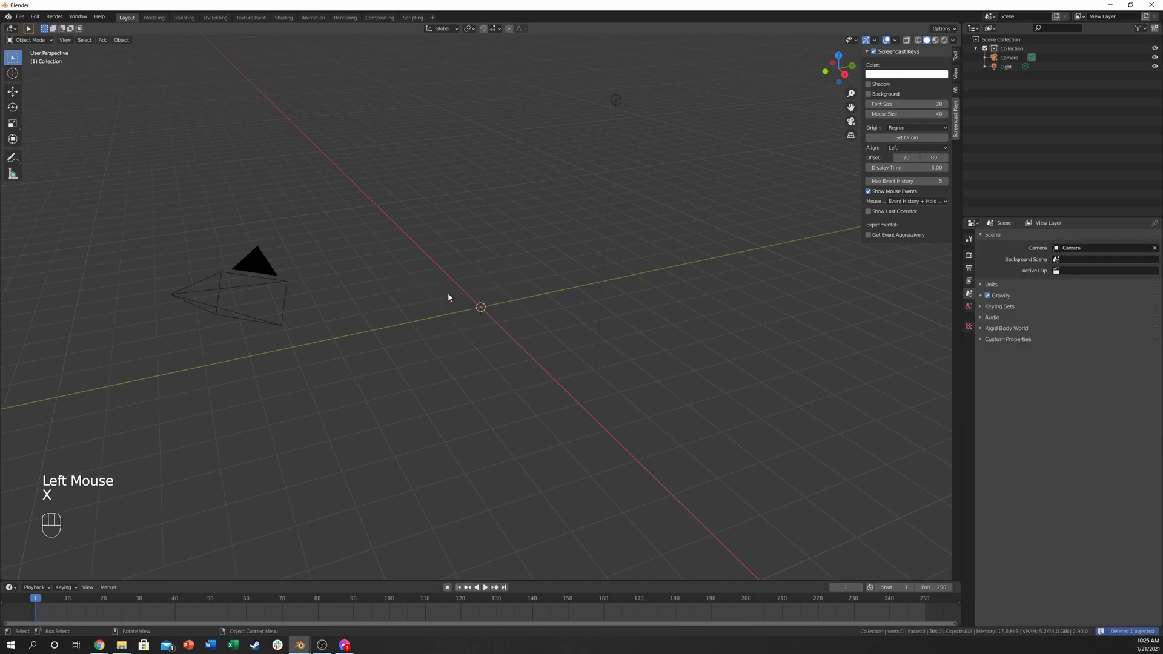
key(shift+a)
mouse_move(448, 293)
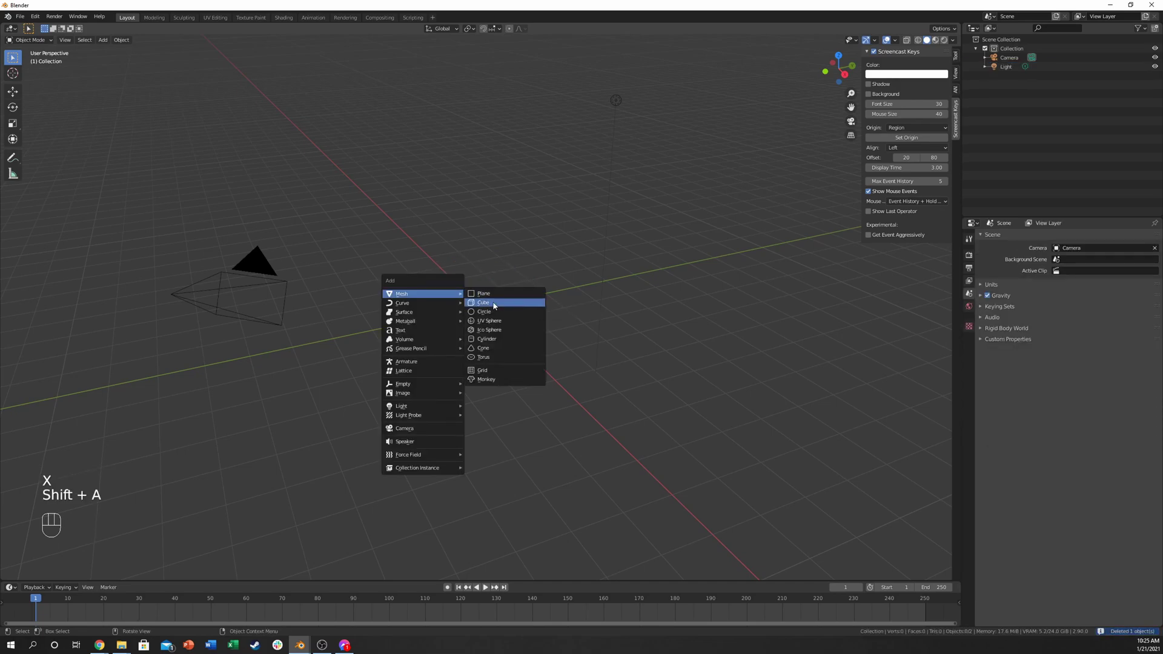
click(488, 321)
Step: Shade the sphere smooth and look straight down at it in the top orthographic view
middle_drag(432, 304, 483, 318)
right_click(483, 303)
click(480, 300)
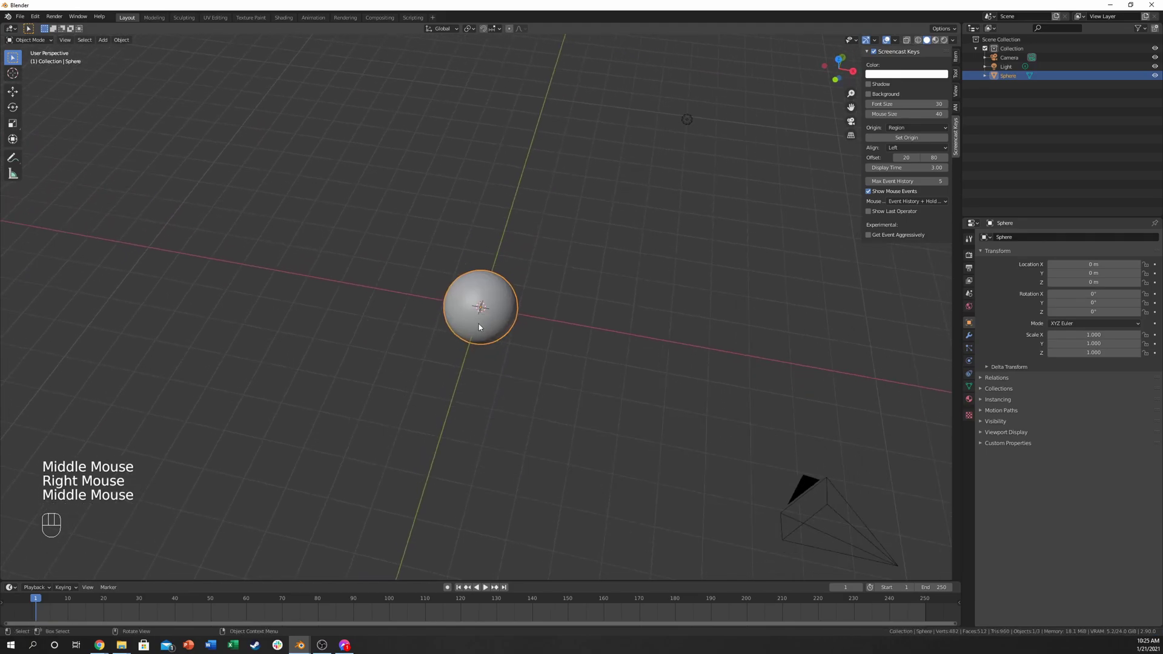
key(KP_7)
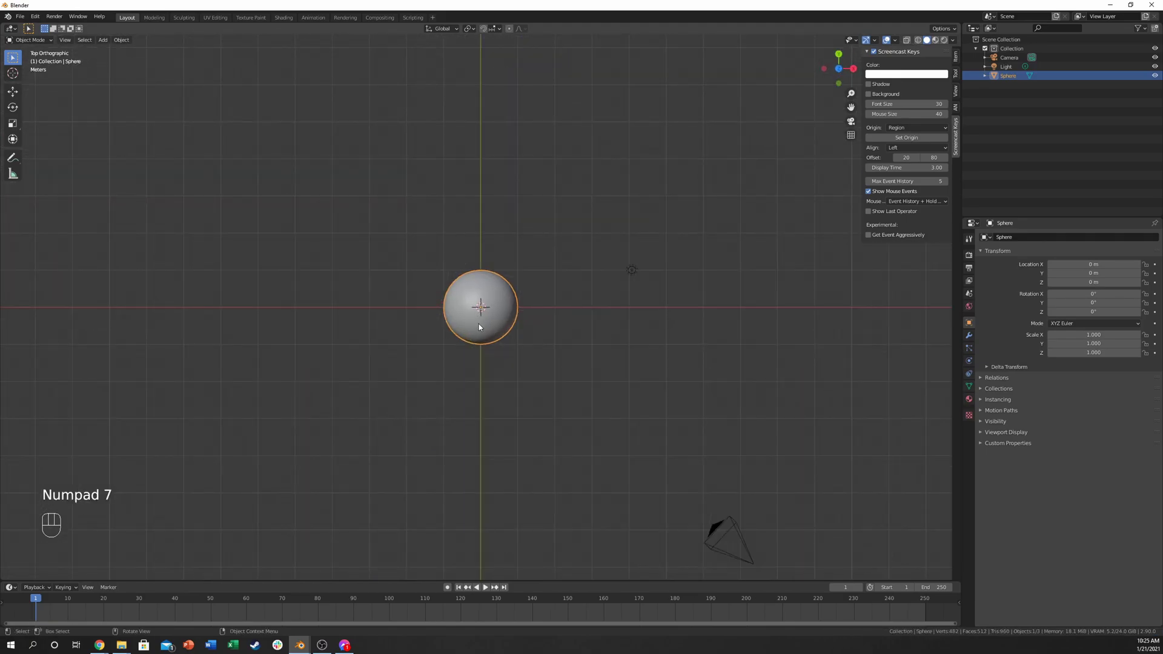
scroll(479, 315, up, 2)
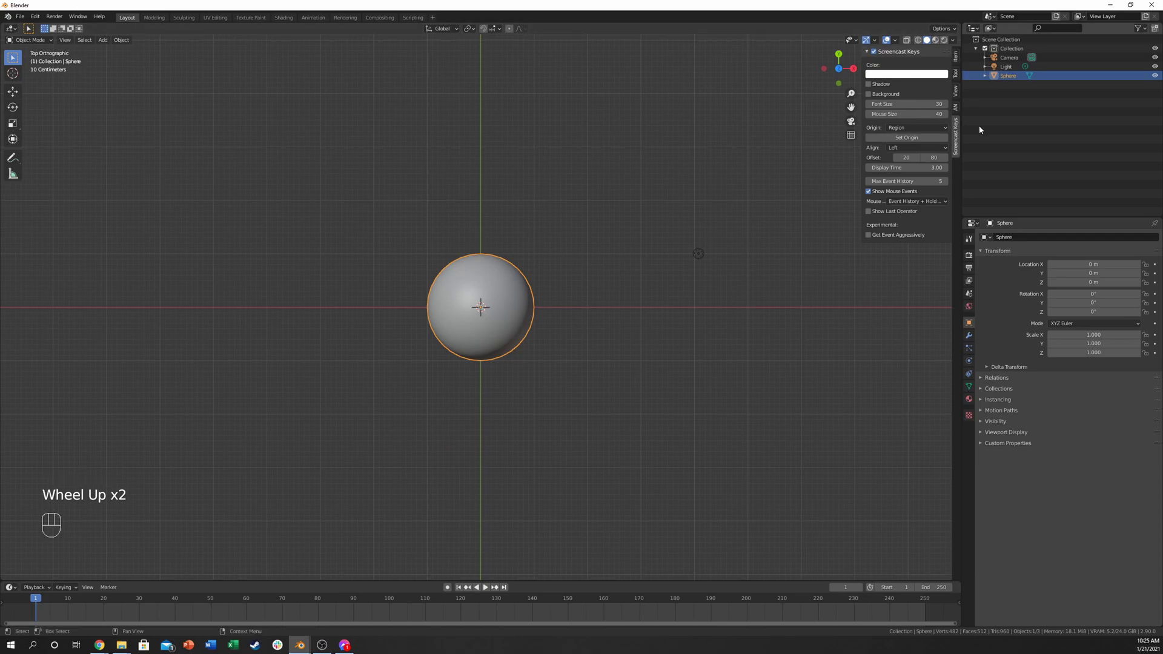
Step: Set the render engine to Cycles with GPU Compute as the device
click(970, 255)
click(1060, 237)
click(1067, 270)
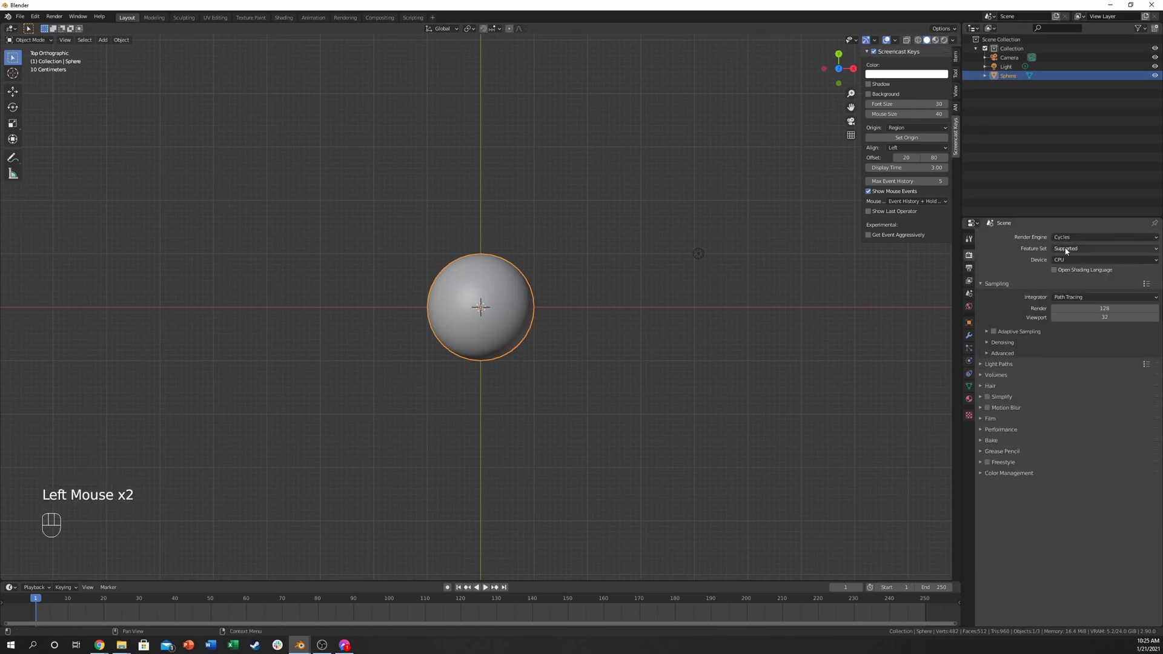
click(1078, 261)
click(1075, 280)
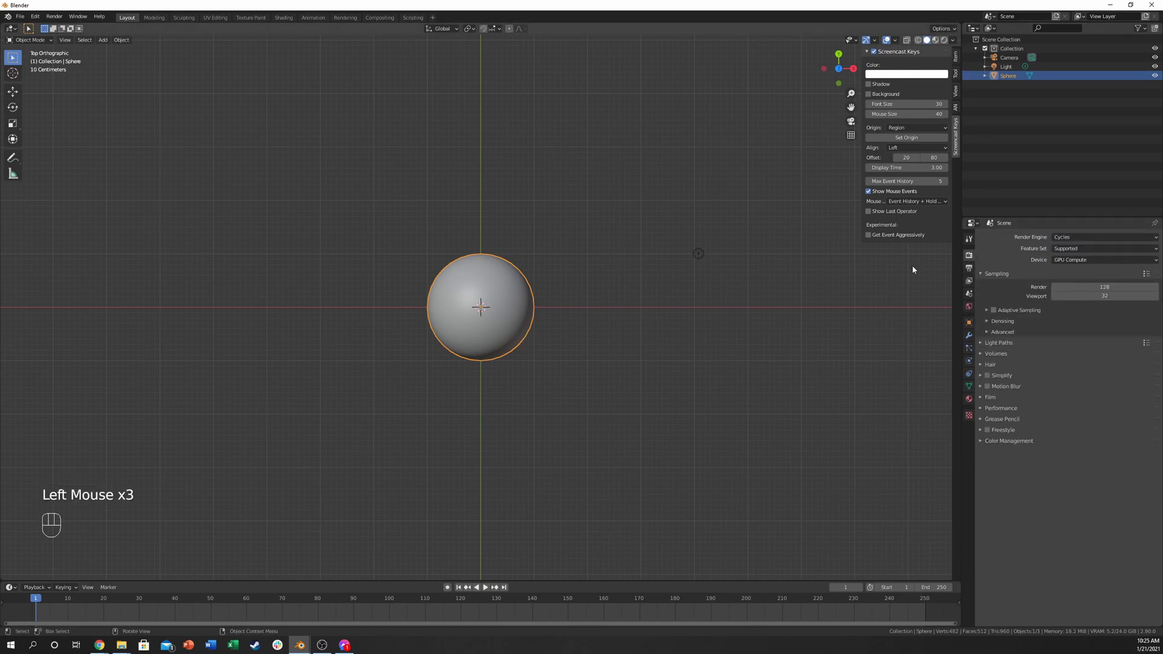
Step: Show the viewport in rendered shading and enable both render (NLM) and viewport (Automatic) denoising
scroll(479, 315, up, 3)
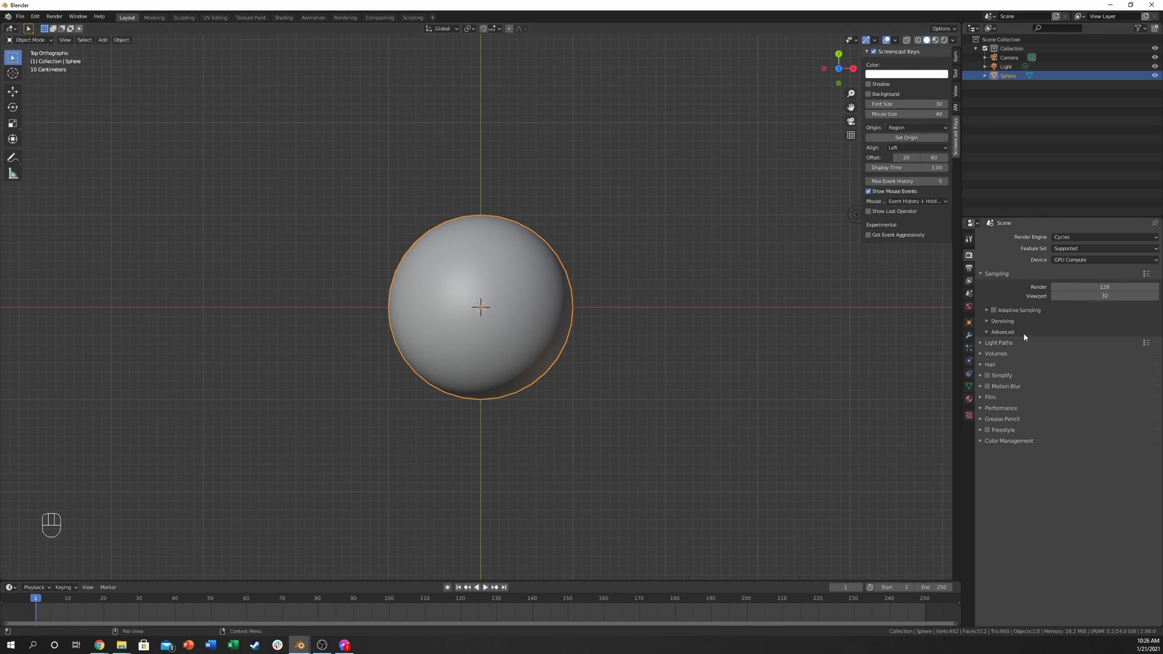
click(943, 40)
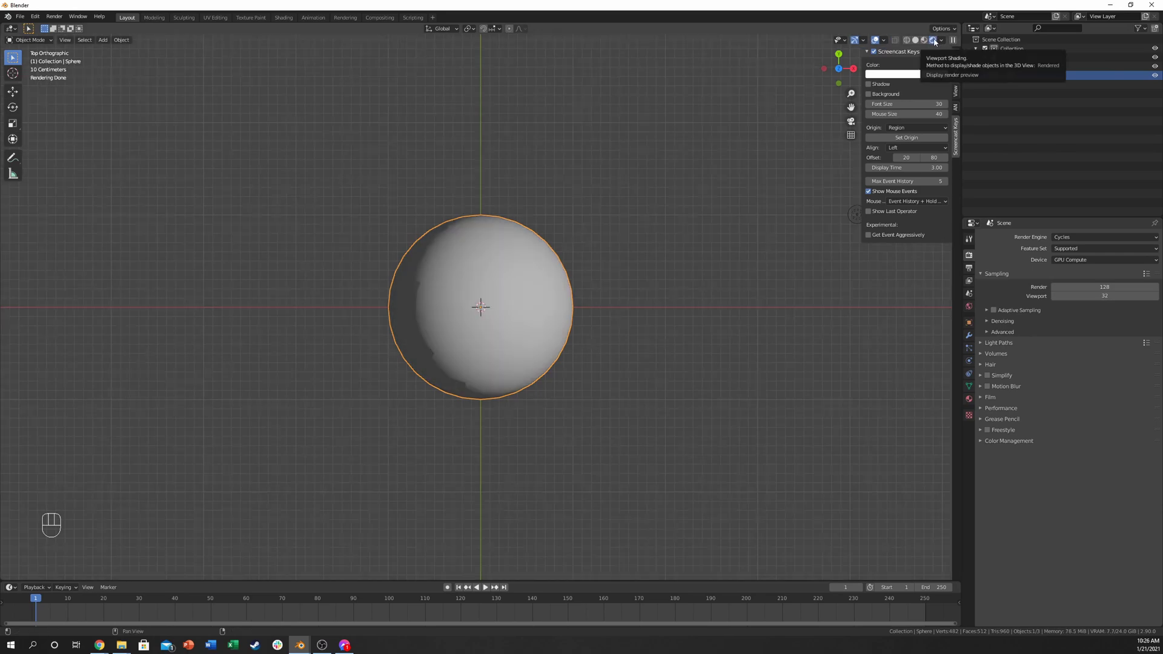
click(989, 320)
click(1054, 335)
click(1055, 346)
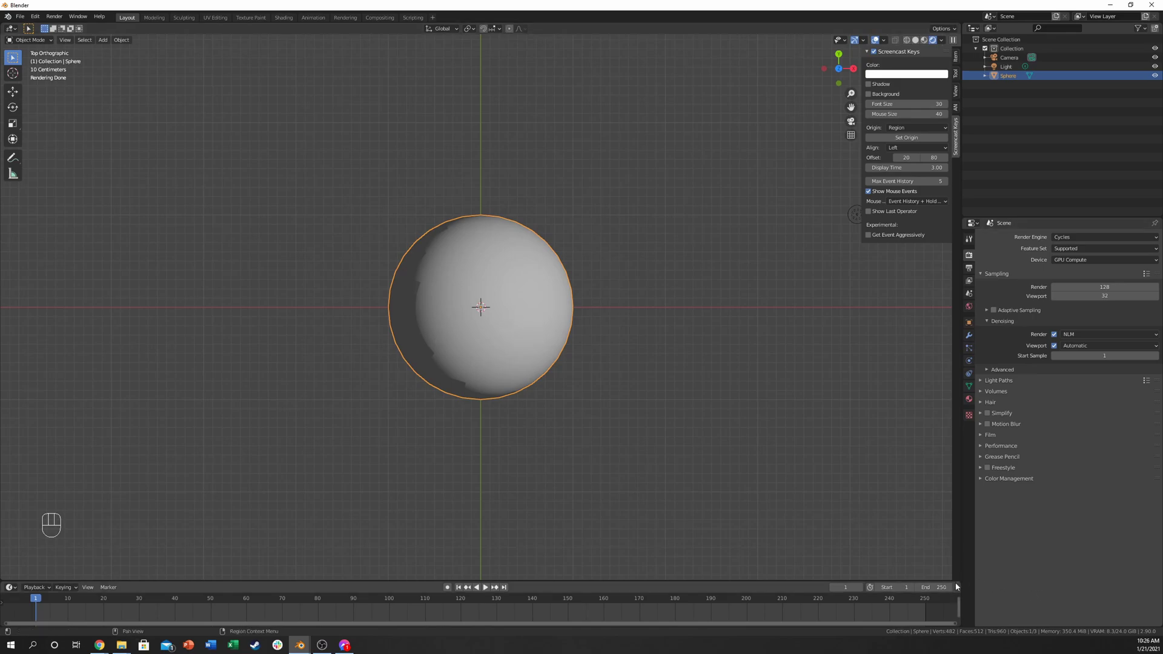
Step: Split the 3D viewport horizontally, make the lower area a Shader Editor, and create a new material for the sphere
drag(961, 580, 950, 322)
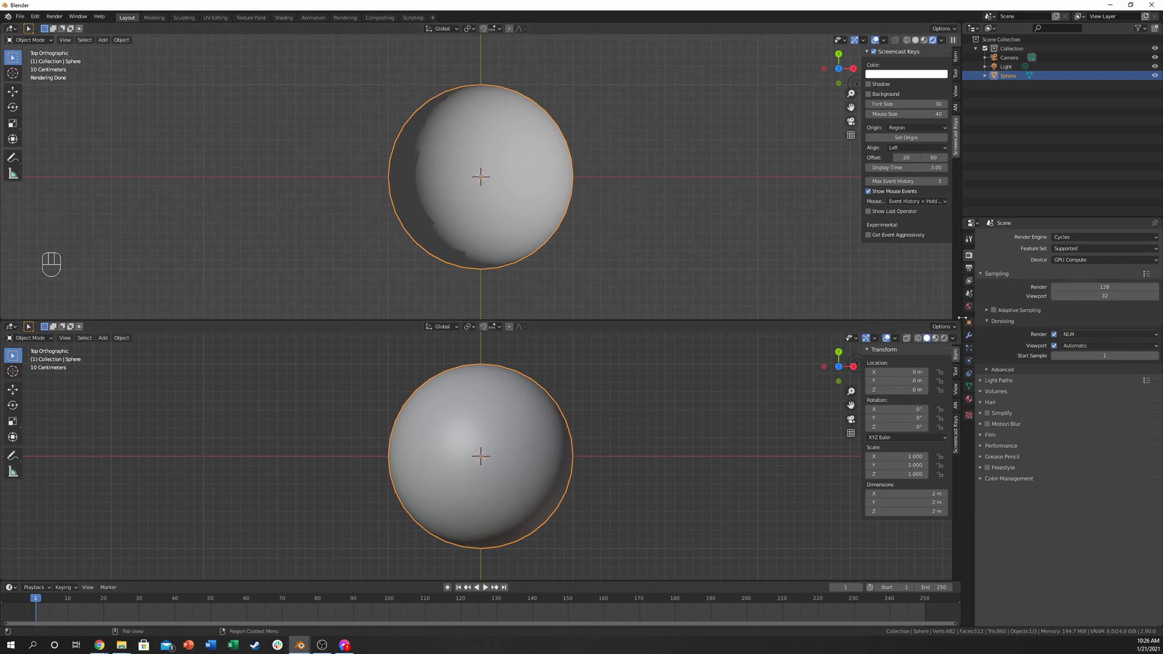
mouse_move(958, 320)
mouse_down()
mouse_move(957, 278)
mouse_move(960, 339)
mouse_up()
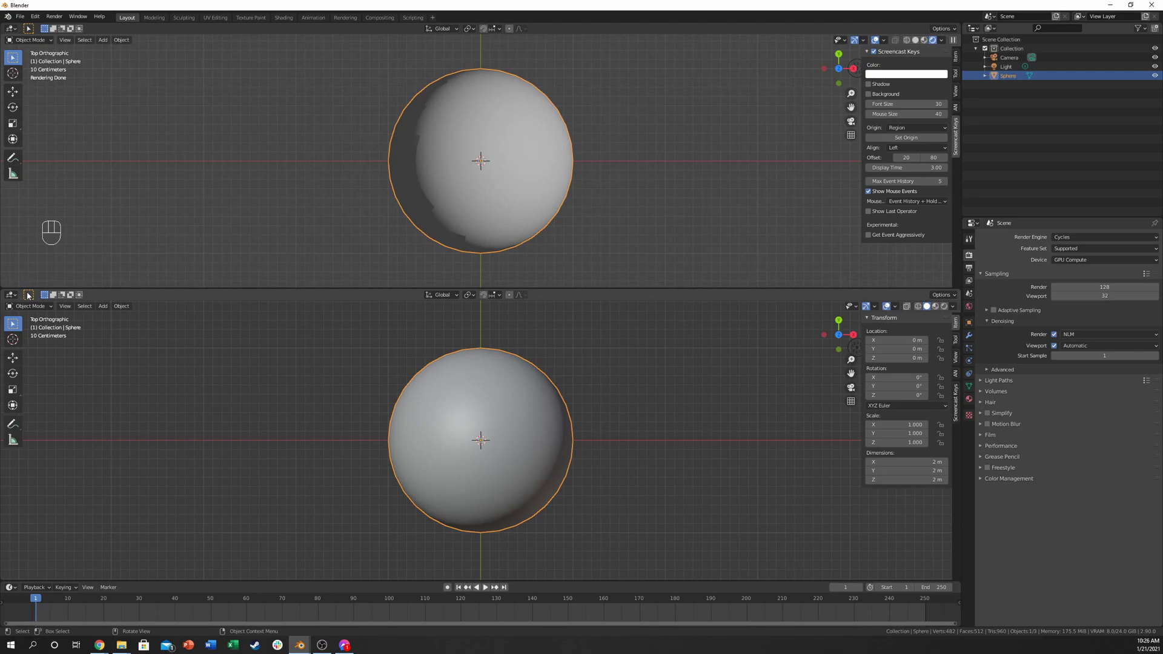
click(27, 296)
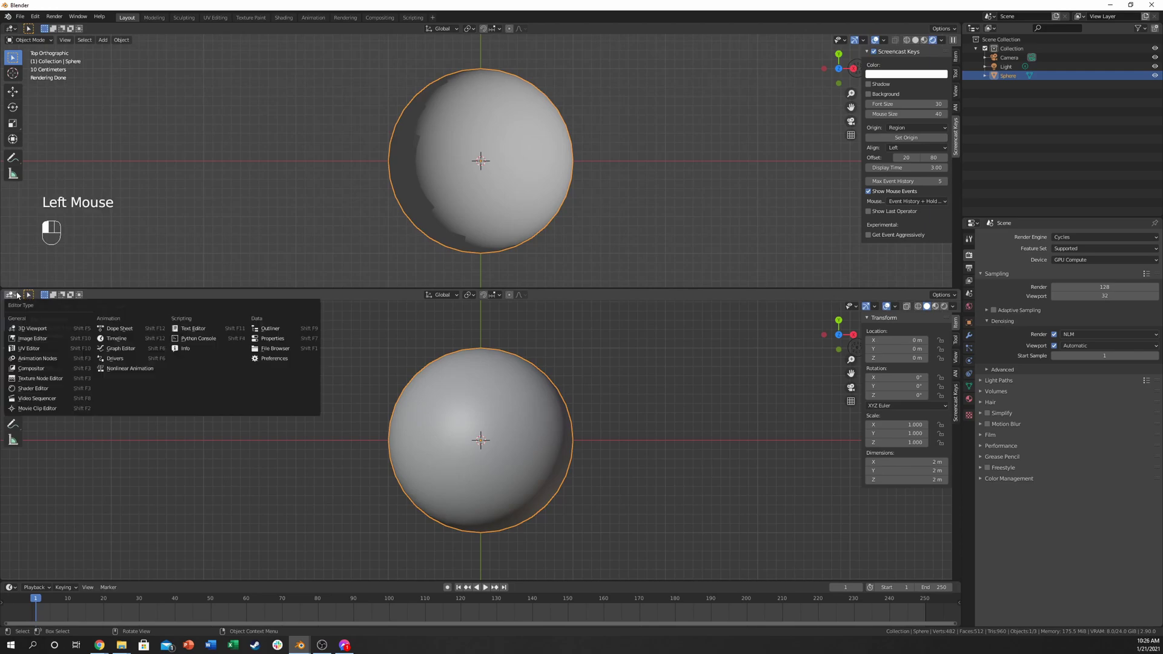
click(31, 389)
click(497, 295)
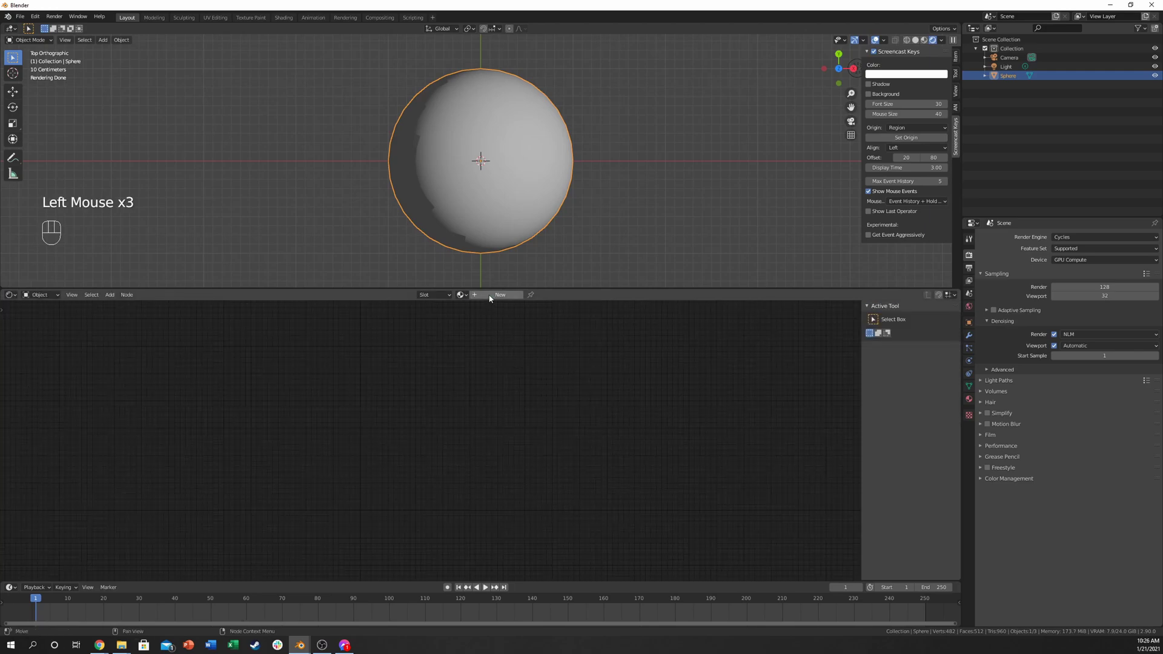
scroll(590, 420, up, 5)
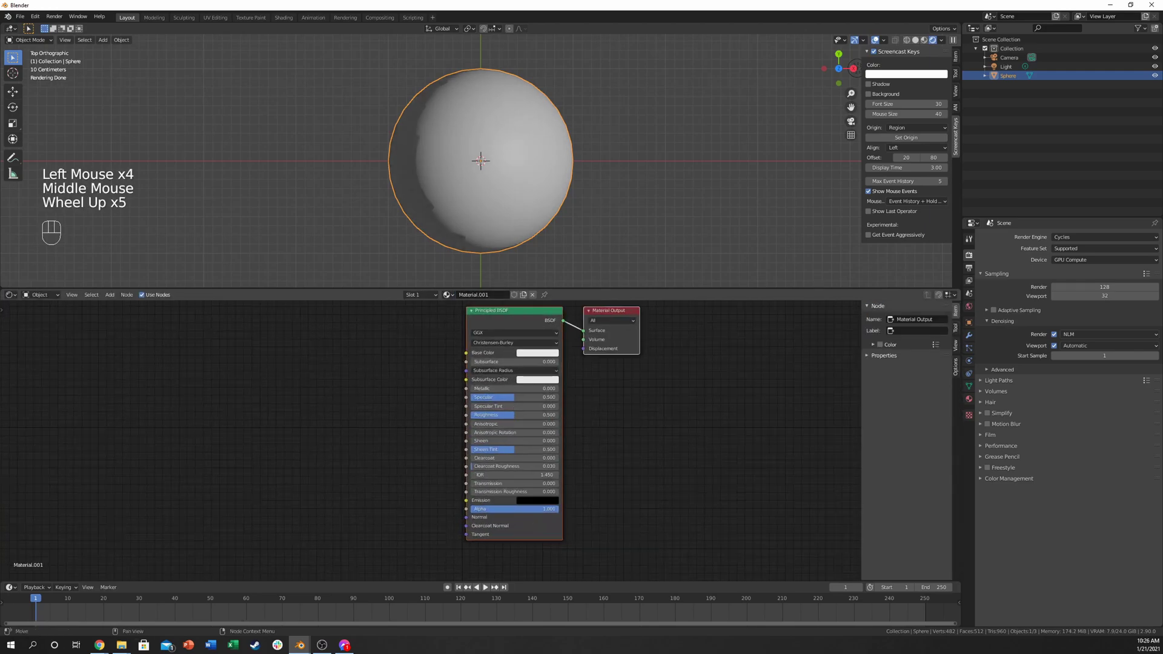
middle_drag(452, 406, 422, 436)
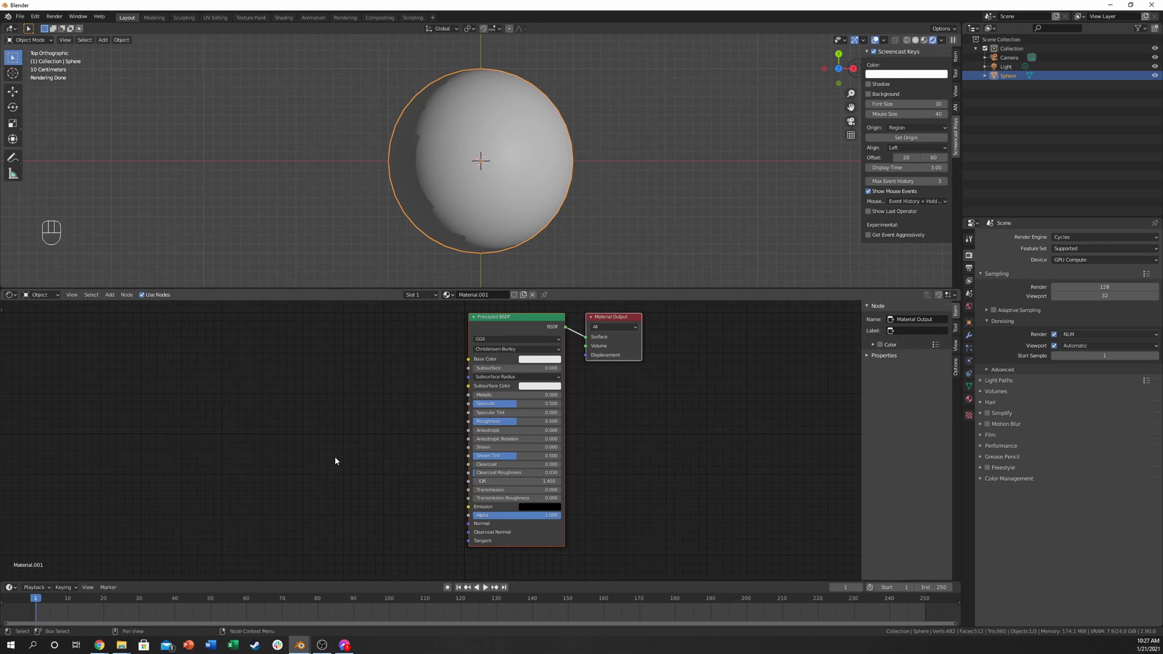
Step: Space the Principled BSDF and Material Output nodes farther apart in the node graph
middle_drag(609, 402, 631, 403)
click(409, 375)
drag(499, 321, 466, 321)
drag(611, 319, 600, 323)
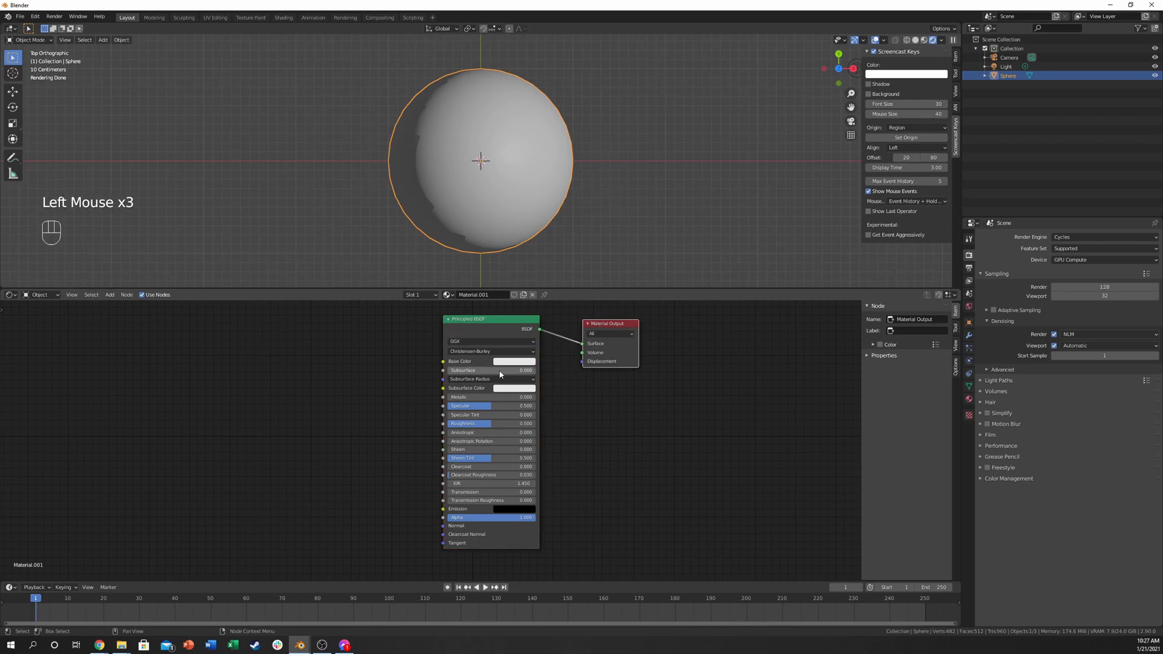
drag(484, 322, 486, 319)
drag(614, 325, 617, 337)
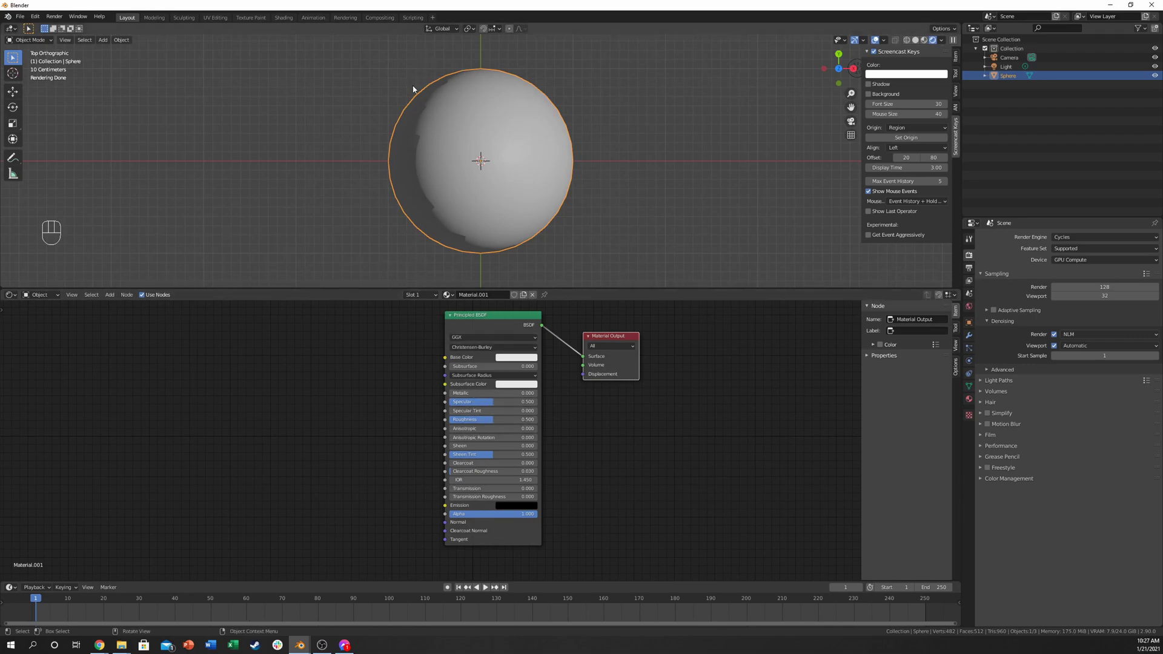
Step: Try a higher Subsurface, a Metallic of 1.000 and a lower Specular on the Principled BSDF, undoing each change
click(479, 321)
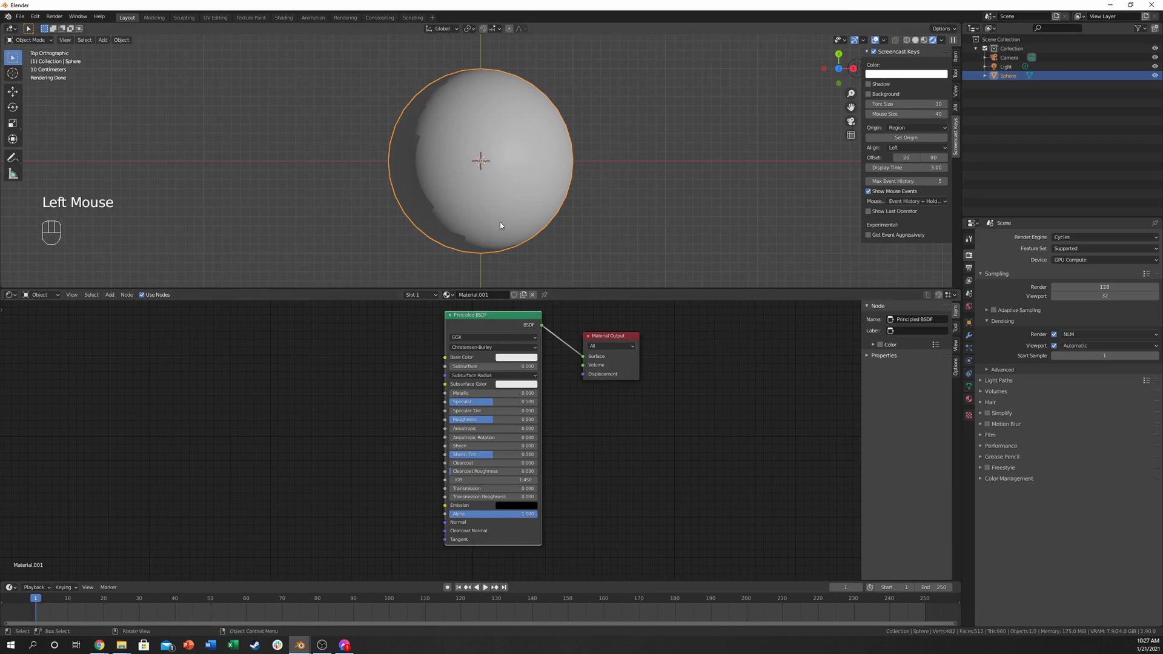
drag(477, 368, 505, 368)
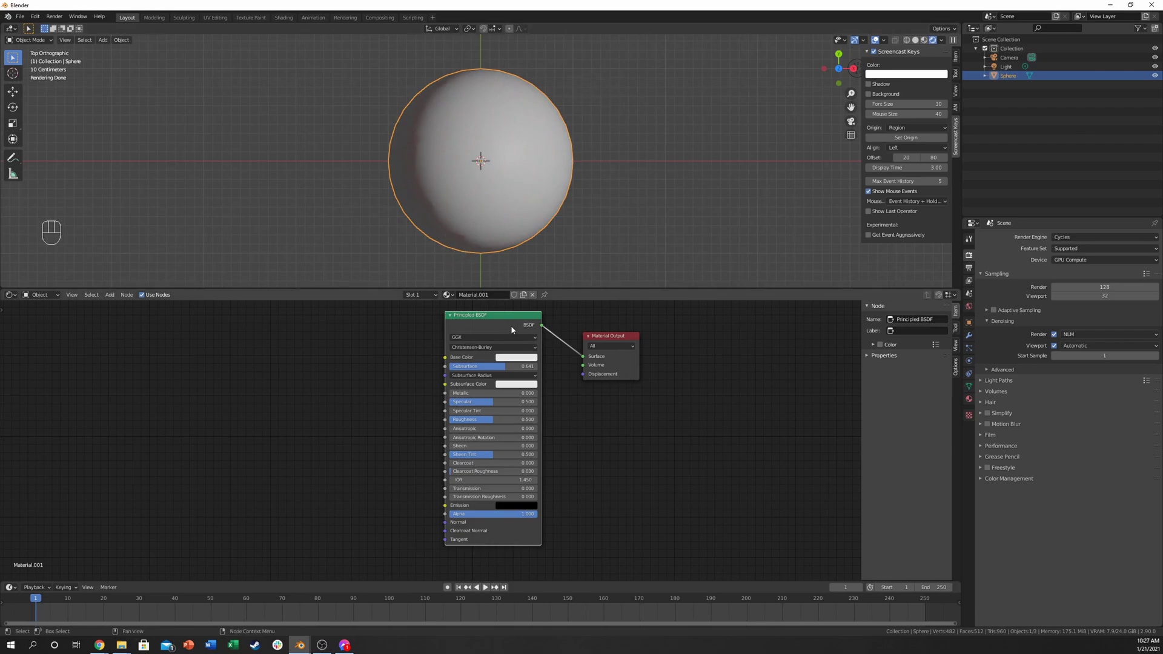
key(ctrl+z)
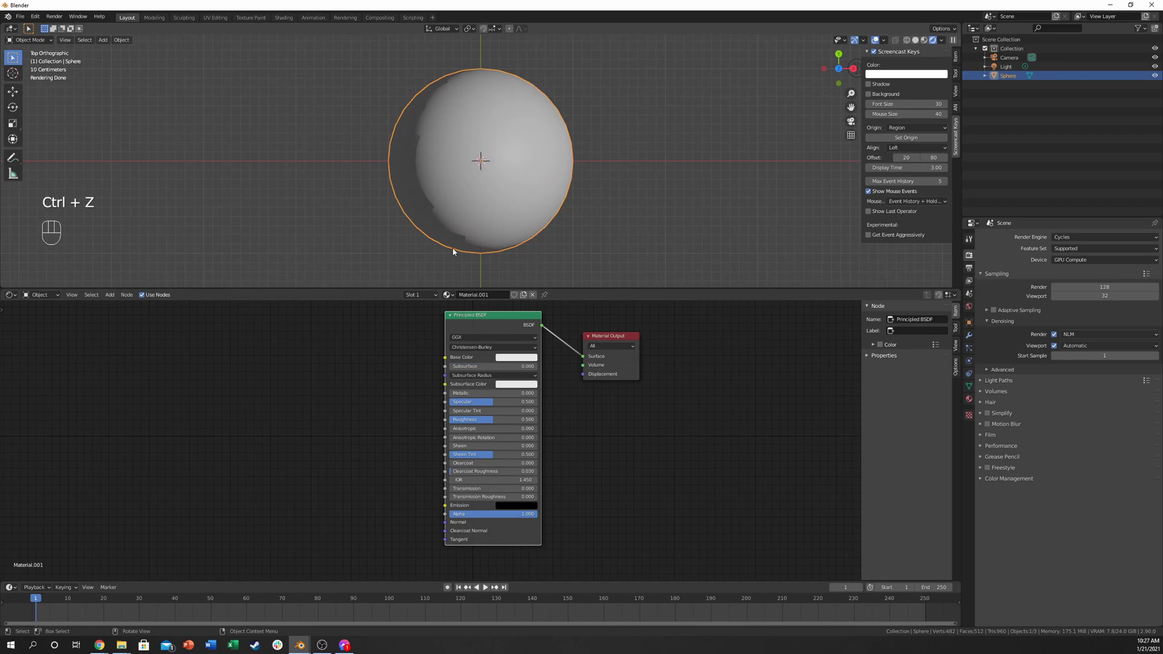
drag(485, 393, 537, 393)
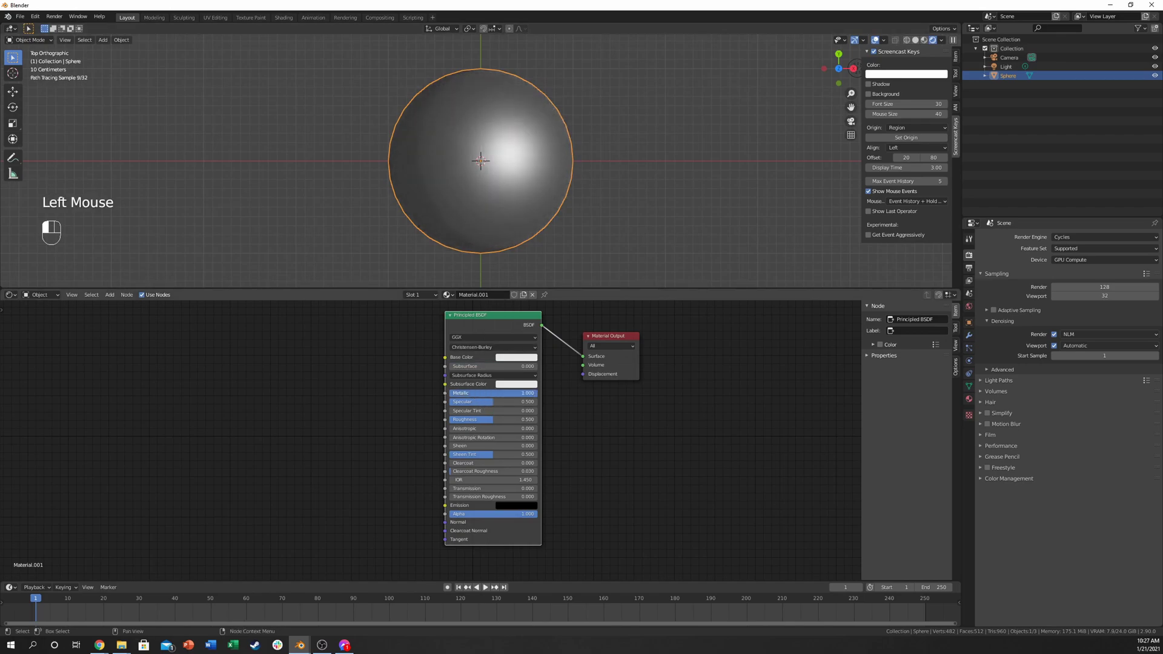
key(ctrl+z)
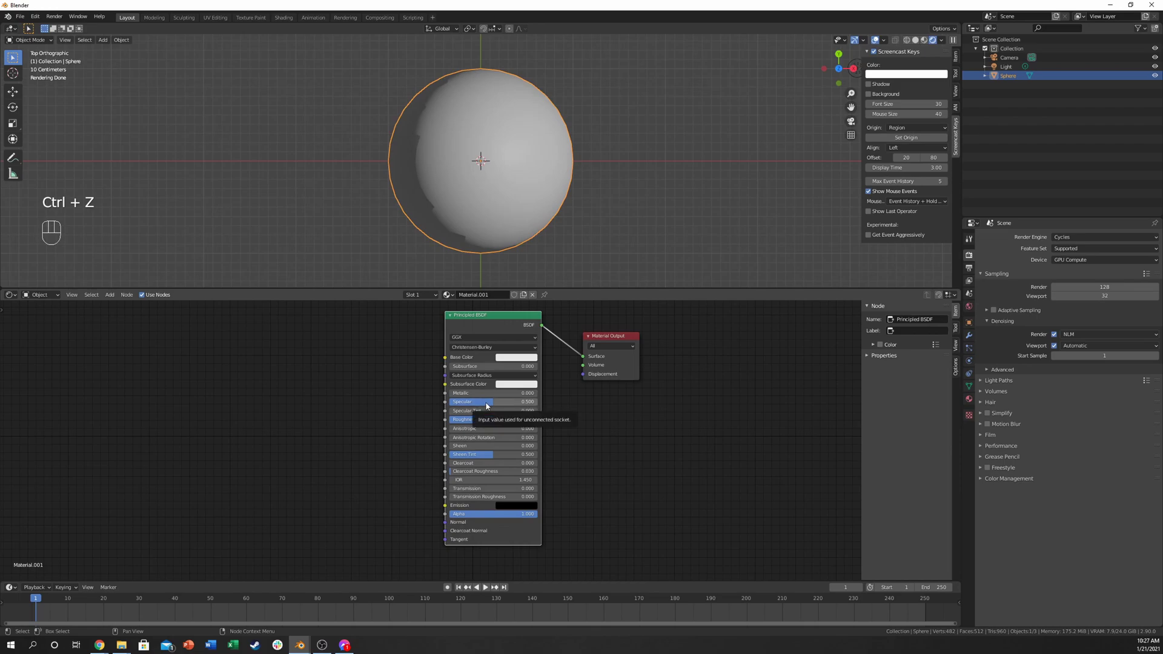
drag(478, 401, 460, 402)
key(ctrl+z)
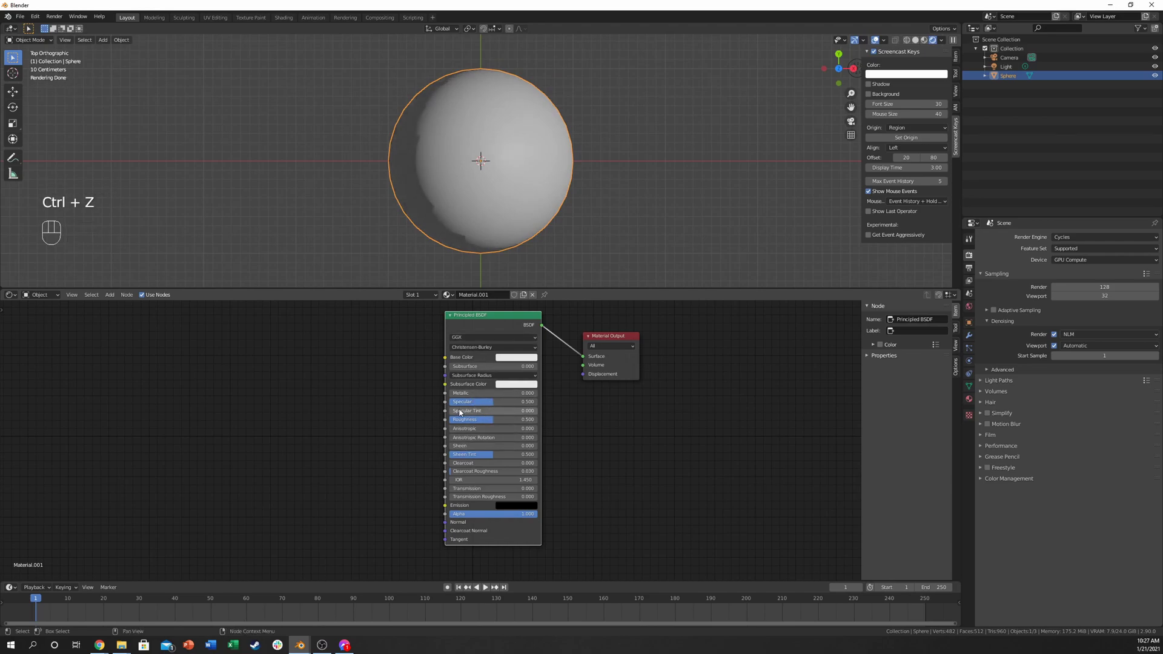
Step: Add a Noise Texture node before the Principled BSDF and connect its Fac output to Base Color
middle_drag(225, 380, 244, 395)
click(245, 394)
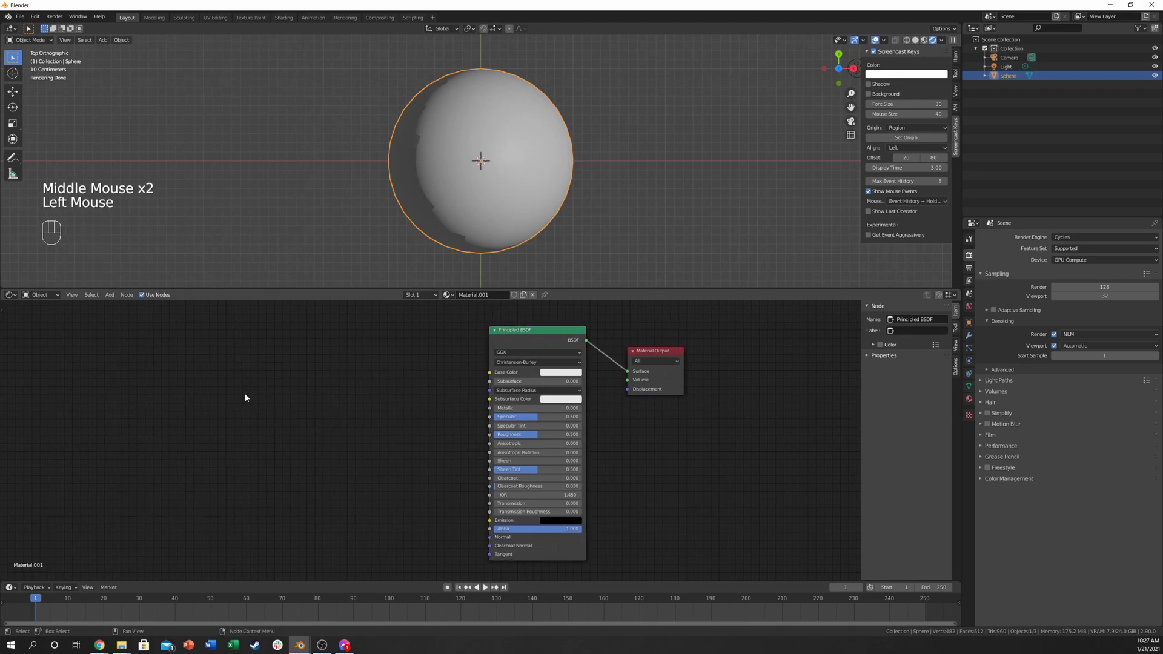
key(shift+a)
click(245, 395)
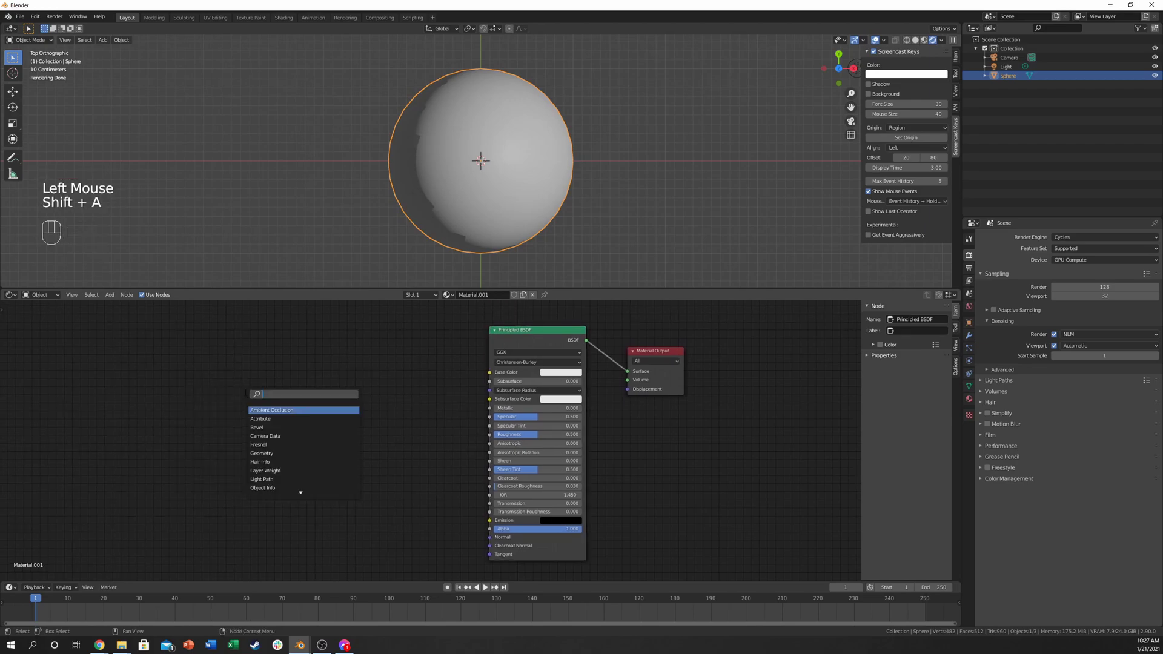
text(noise)
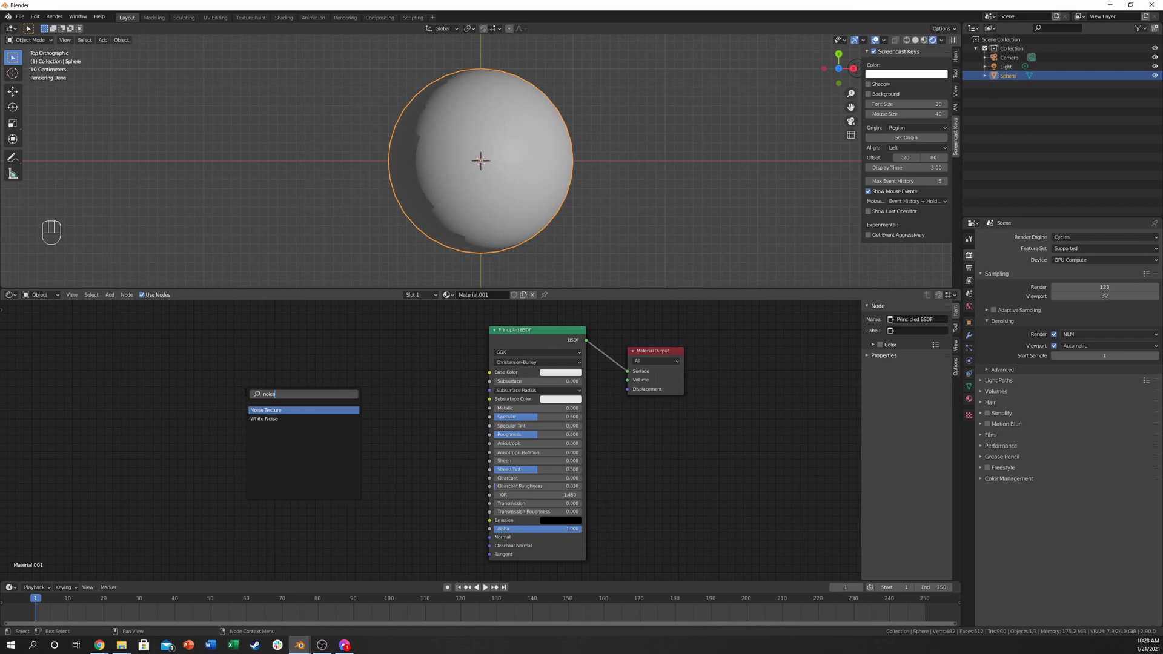
key(Return)
click(265, 383)
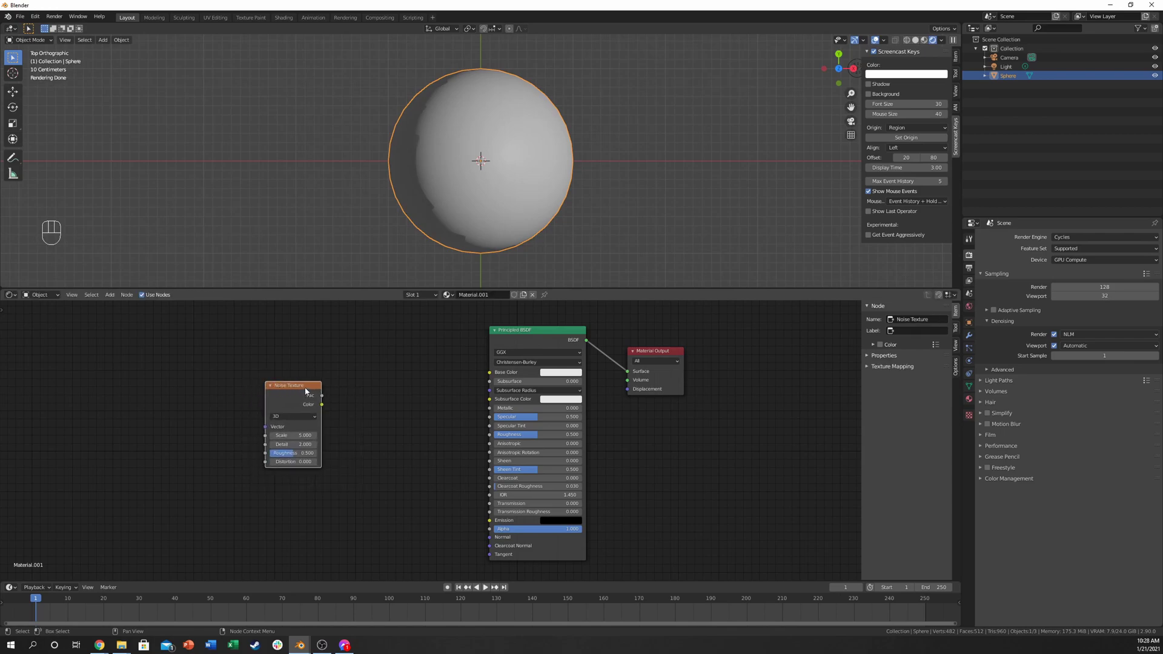
drag(304, 391, 298, 366)
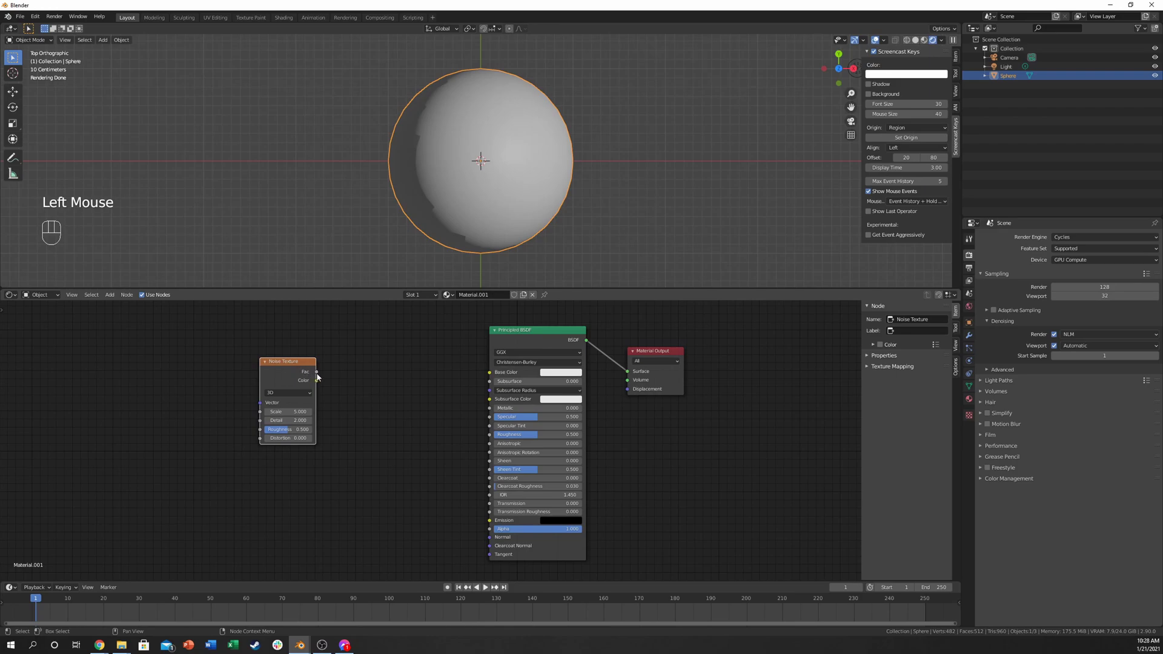
drag(315, 371, 490, 373)
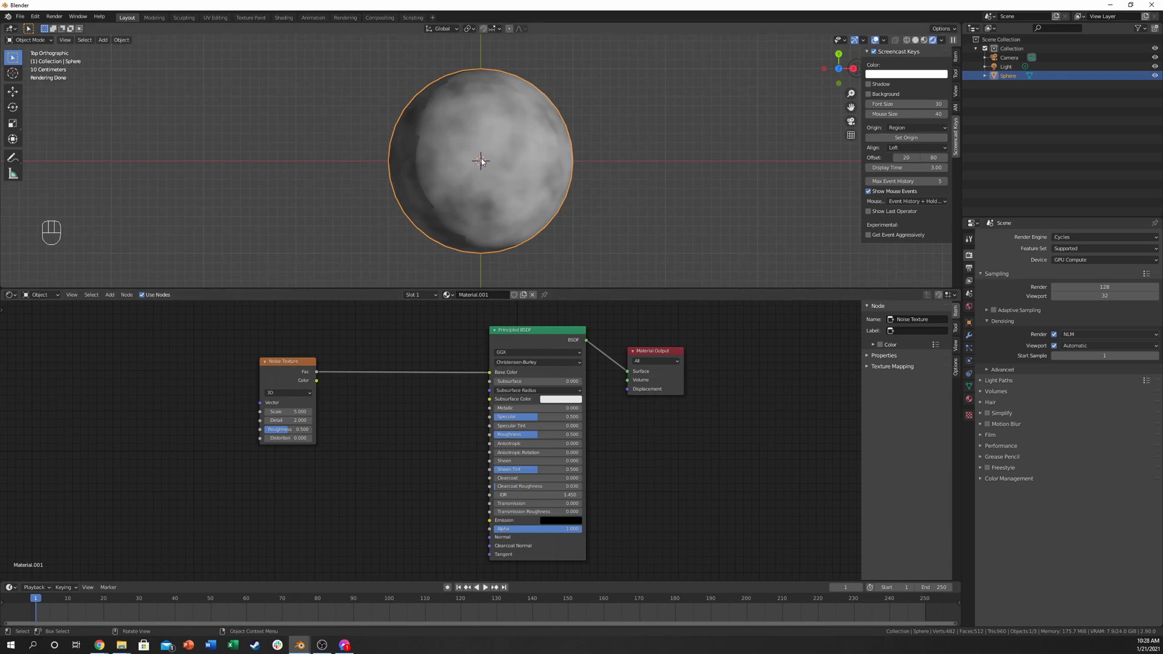
Step: Set the Noise Texture's Scale to 17.500, Detail to 16.000 and Roughness to 0.033, and raise its Distortion
mouse_move(290, 412)
mouse_down()
mouse_move(354, 412)
mouse_move(295, 412)
mouse_up()
drag(290, 420, 268, 429)
drag(290, 438, 315, 438)
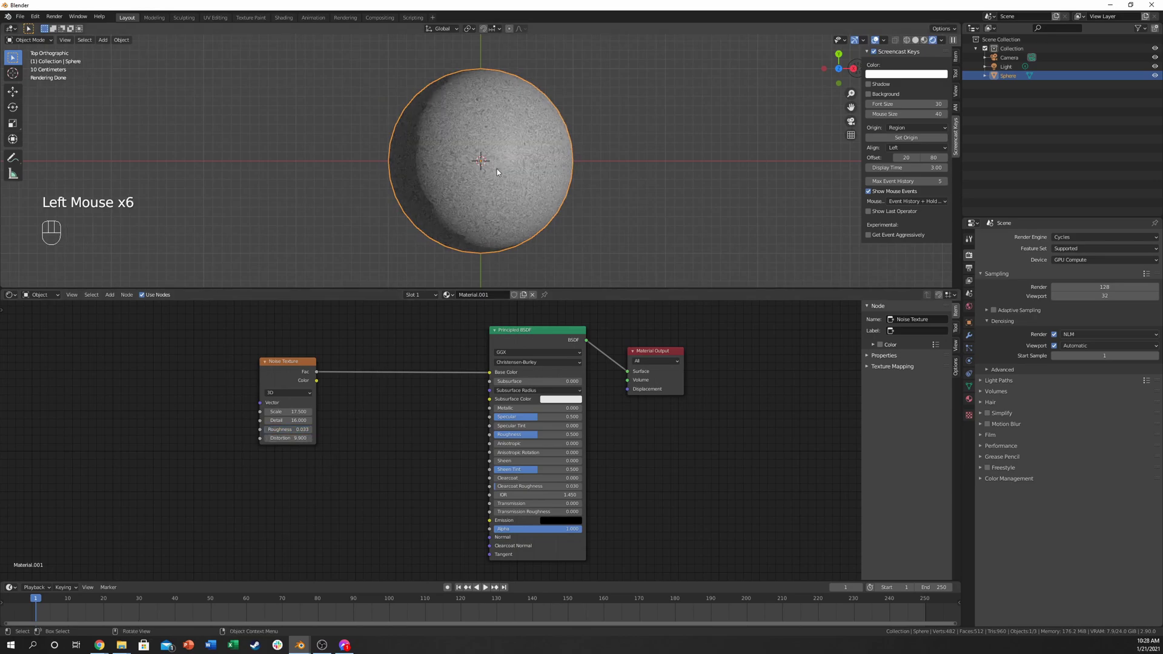
Step: Duplicate the sphere twice along the X axis, placing one copy on each side of the original
key(shift+d)
key(x)
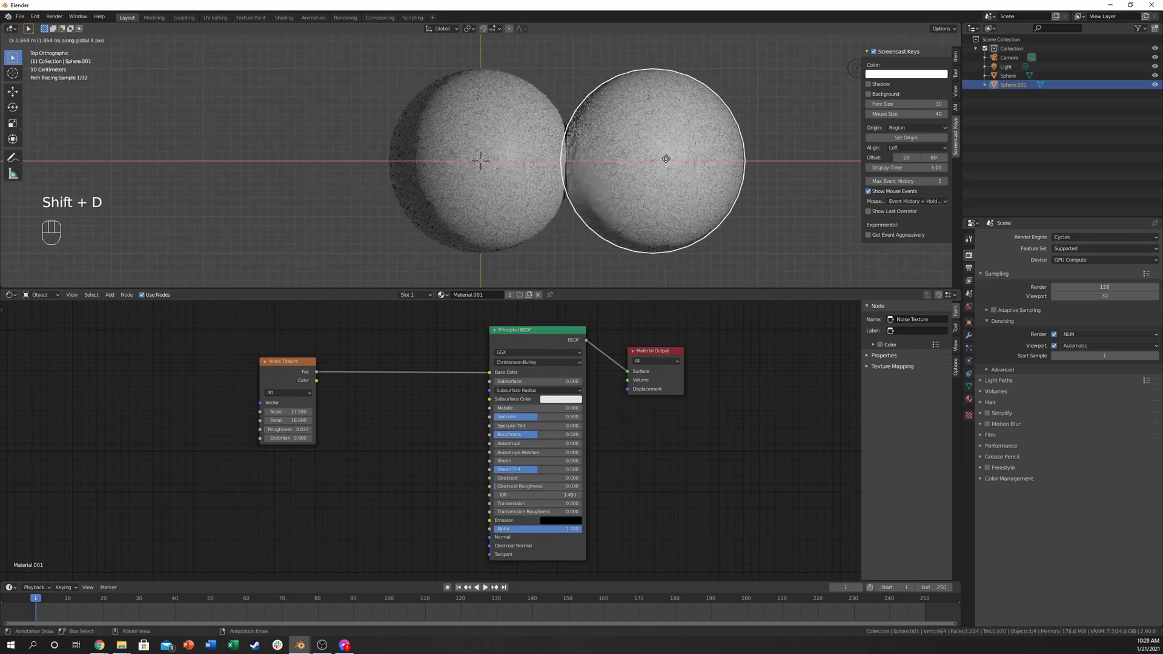
click(666, 159)
key(shift+d)
click(311, 158)
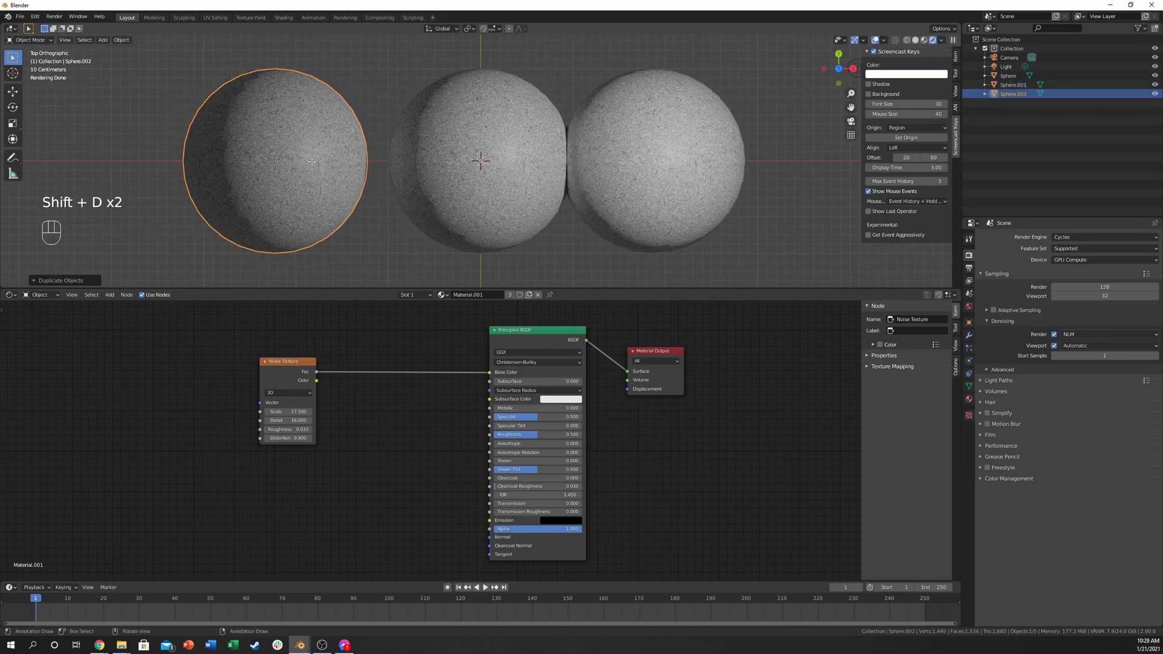
Step: Shift the left copy's mesh along X in Edit Mode so that it overlaps the centre sphere
key(Tab)
key(g)
click(362, 167)
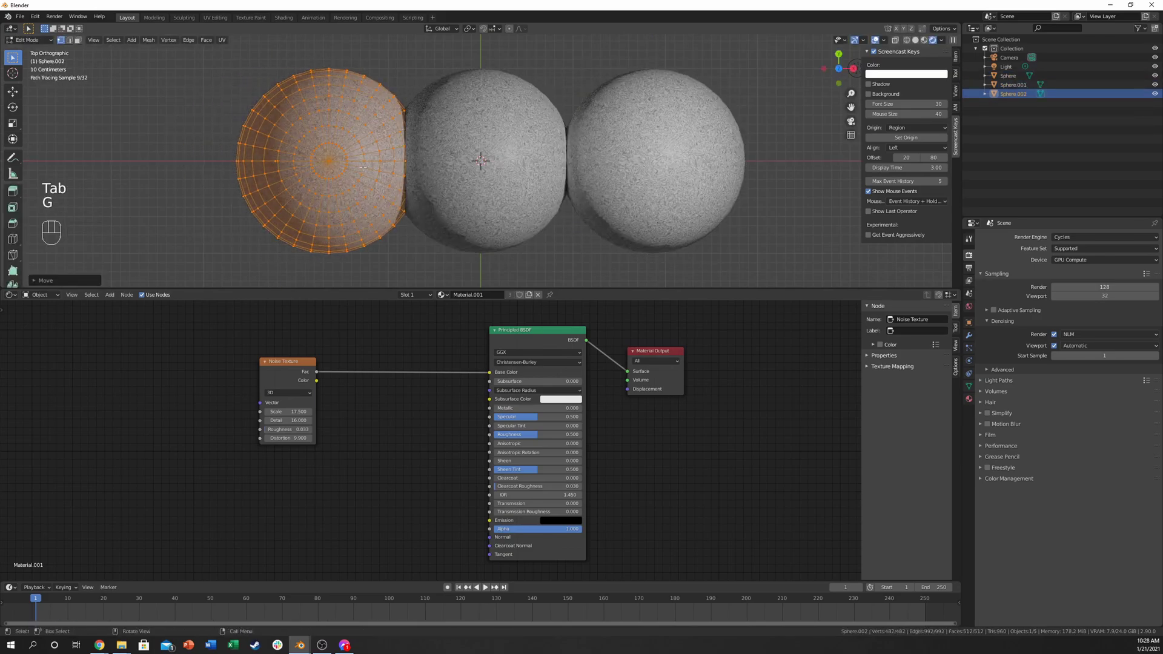
key(Tab)
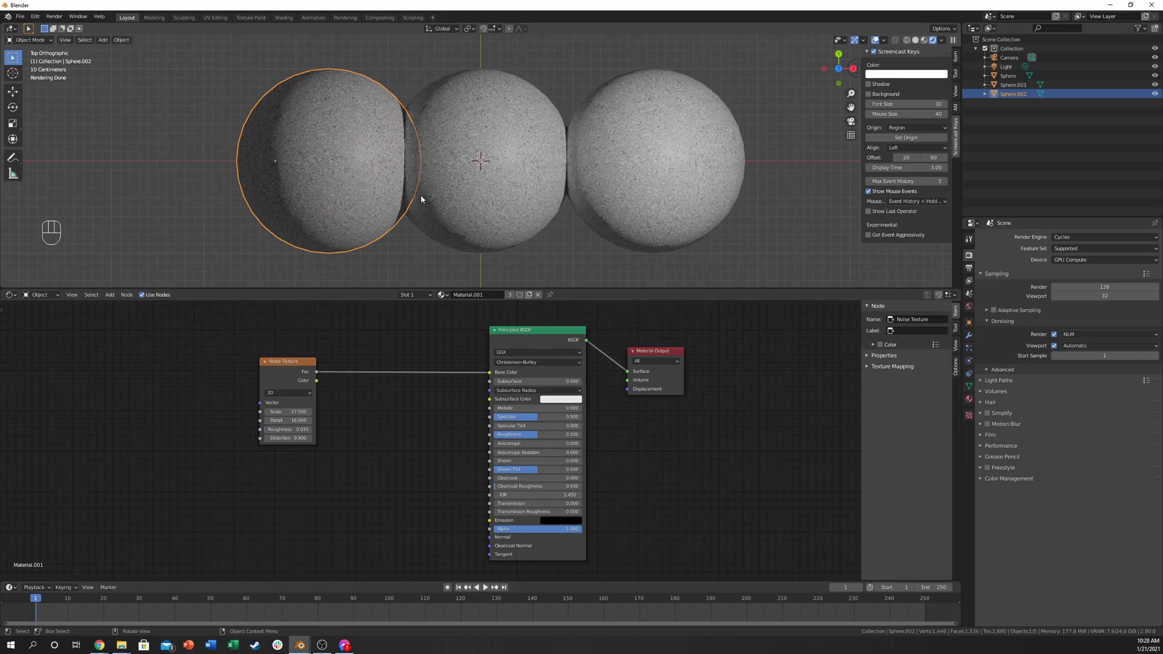
Step: Add a Texture Coordinate node before the Noise Texture and connect its Object output to the Vector input
click(213, 407)
click(212, 407)
key(shift+a)
click(210, 404)
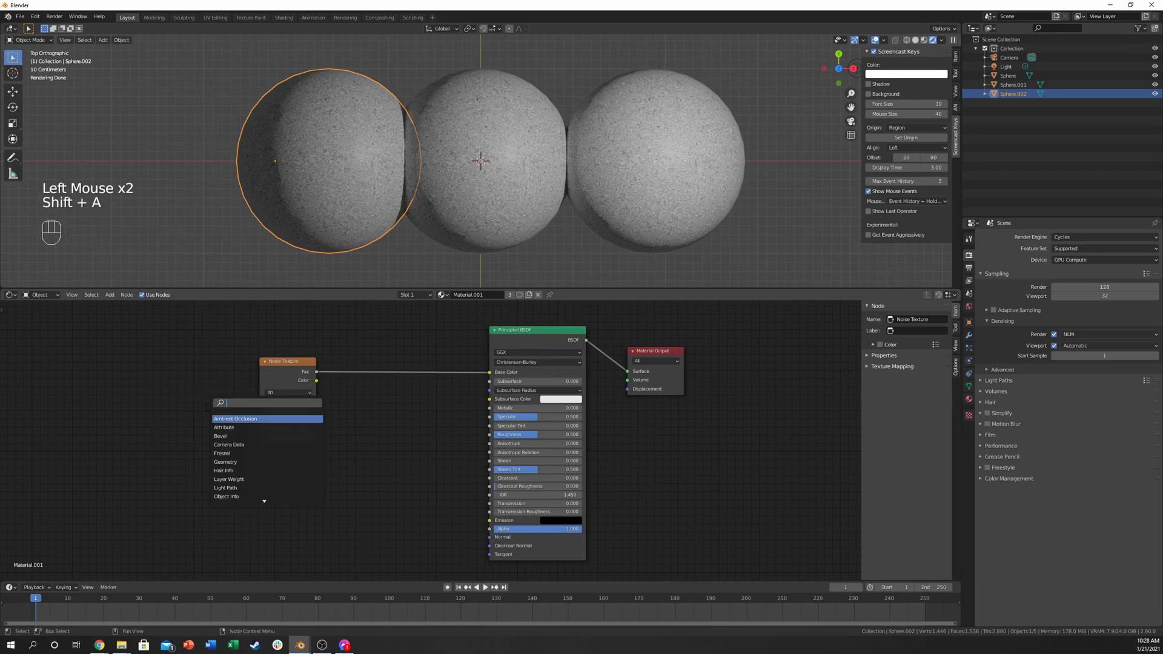
text(text)
key(Return)
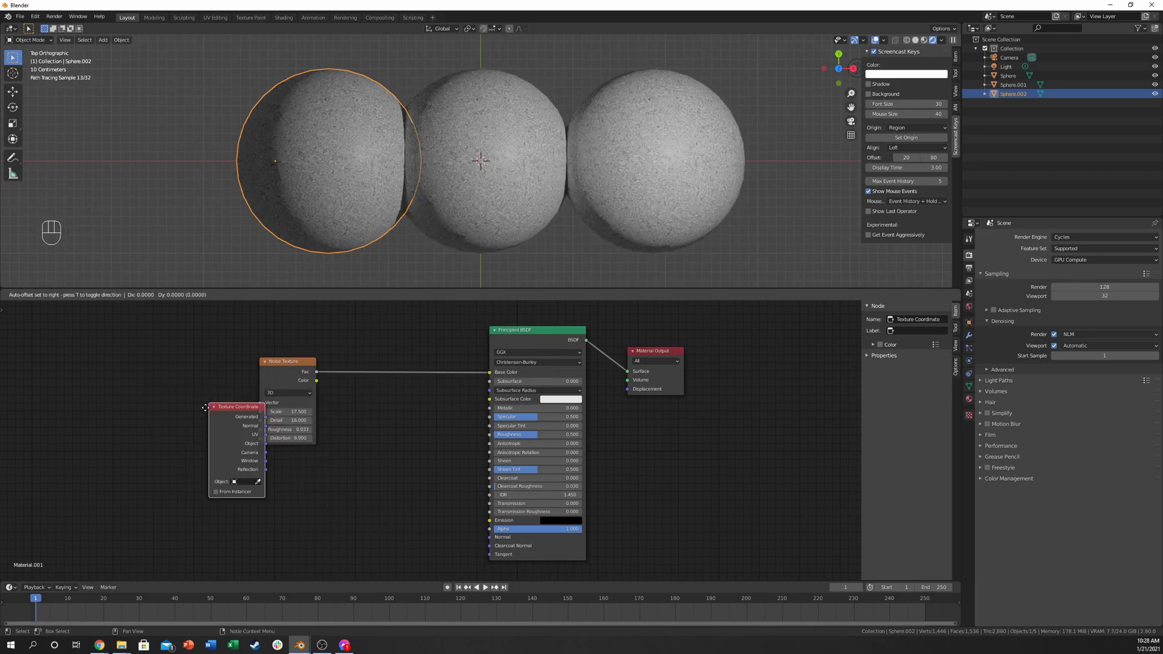
click(122, 358)
drag(192, 396, 263, 403)
drag(171, 361, 174, 388)
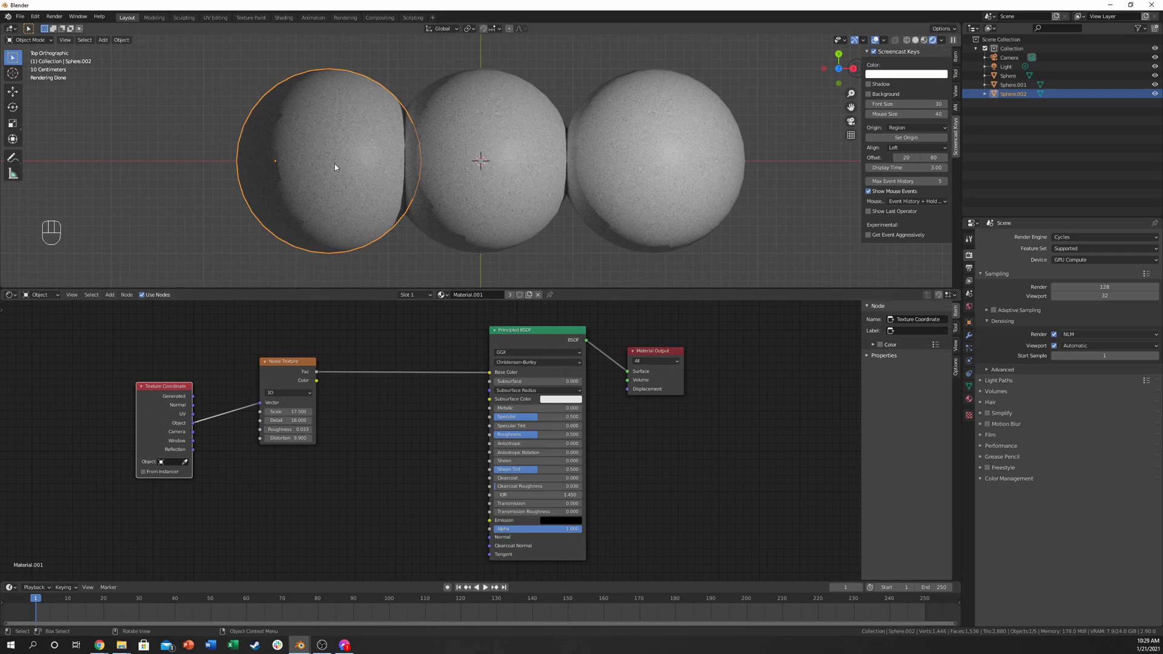
Step: Move the meshes of both outer spheres away from the centre sphere along X in Edit Mode
key(Tab)
scroll(338, 164, up, 2)
key(g)
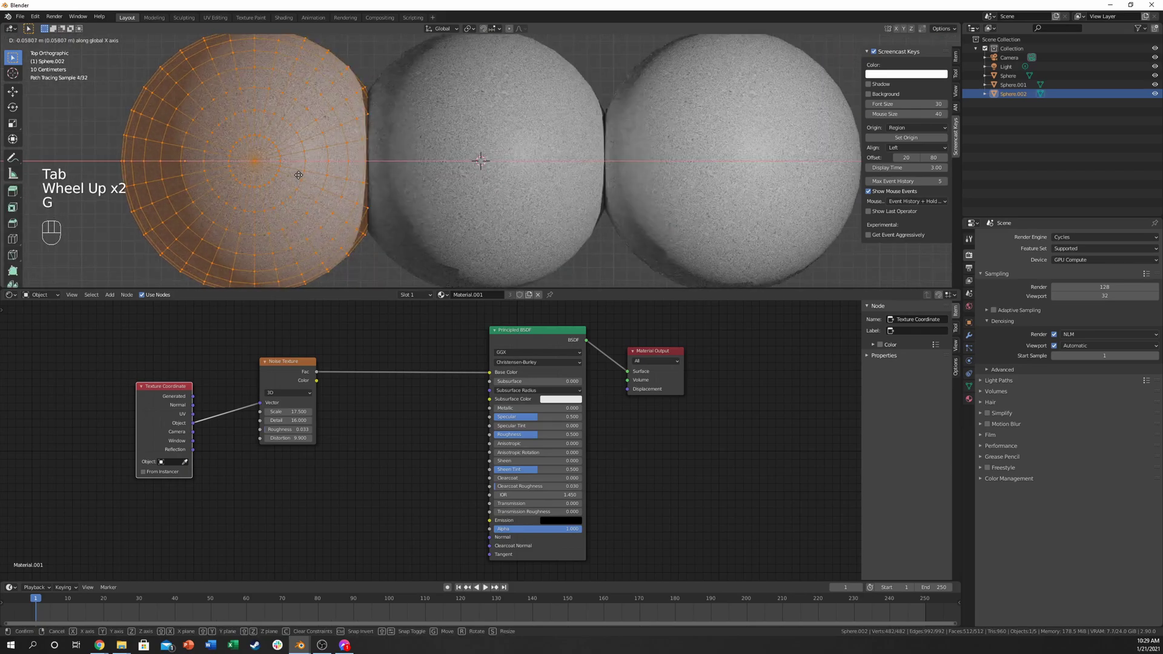
click(219, 179)
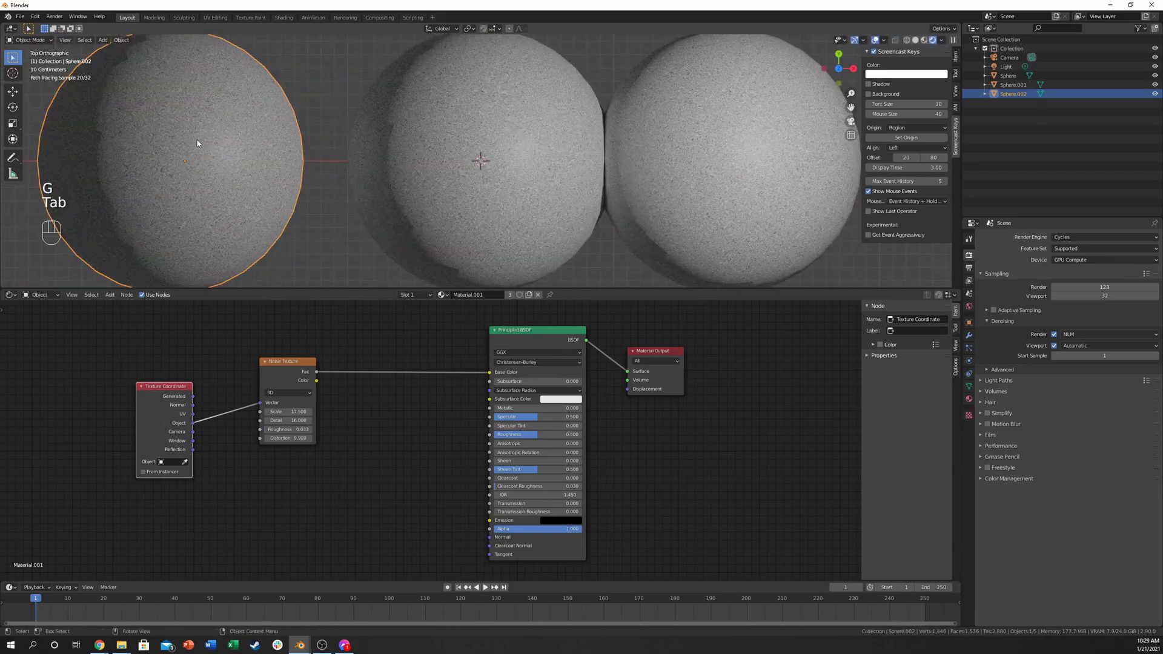
click(711, 174)
key(Tab)
key(g)
key(Tab)
scroll(787, 161, down, 2)
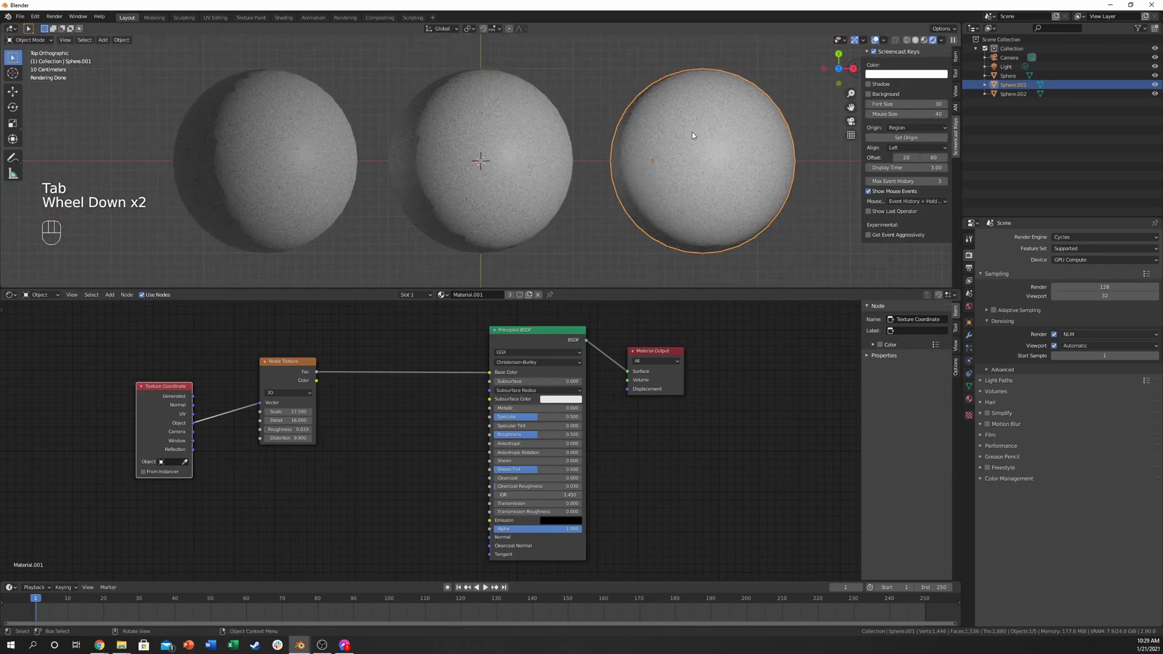
key(x)
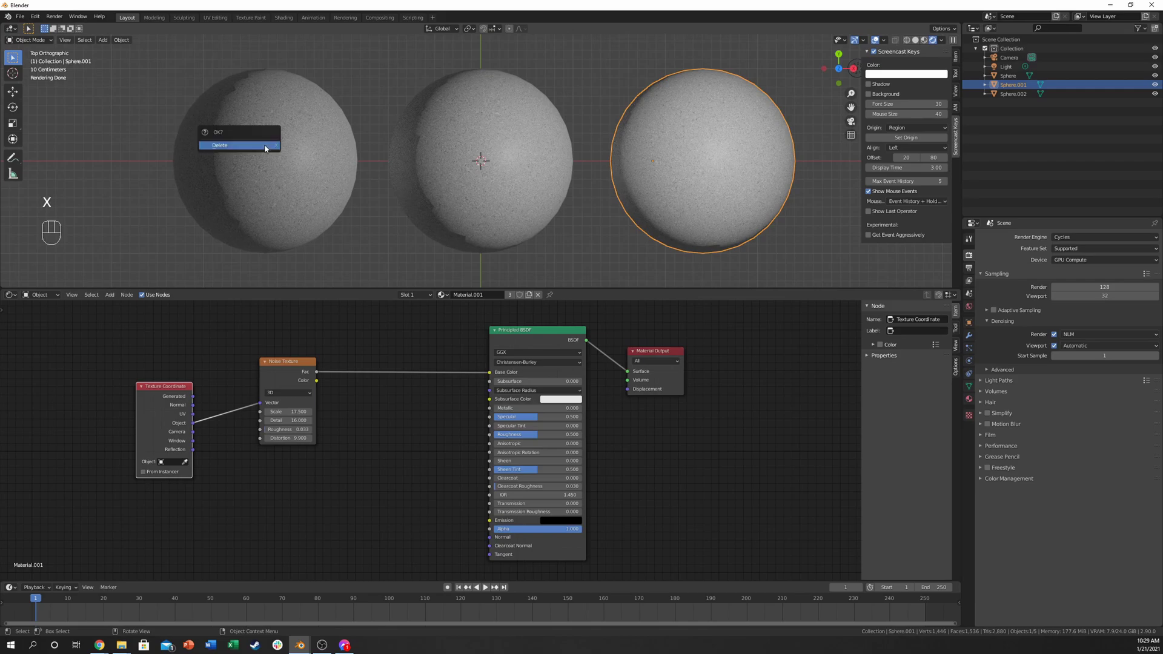
click(267, 147)
click(280, 152)
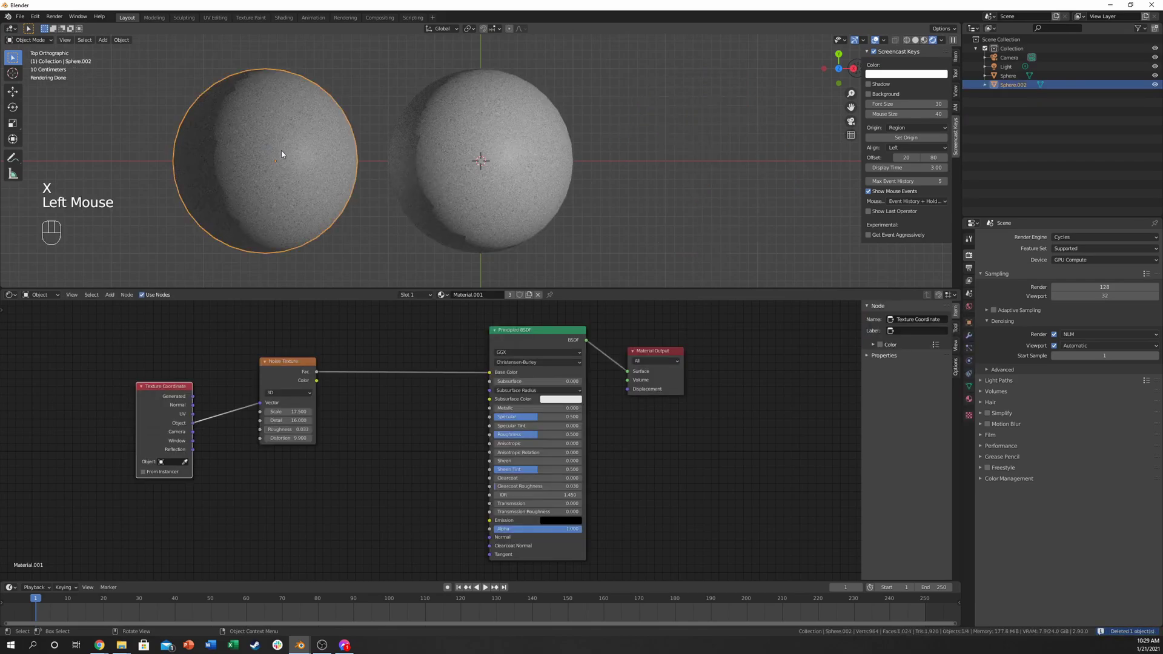
key(ctrl+z)
key(ctrl+z)
click(633, 151)
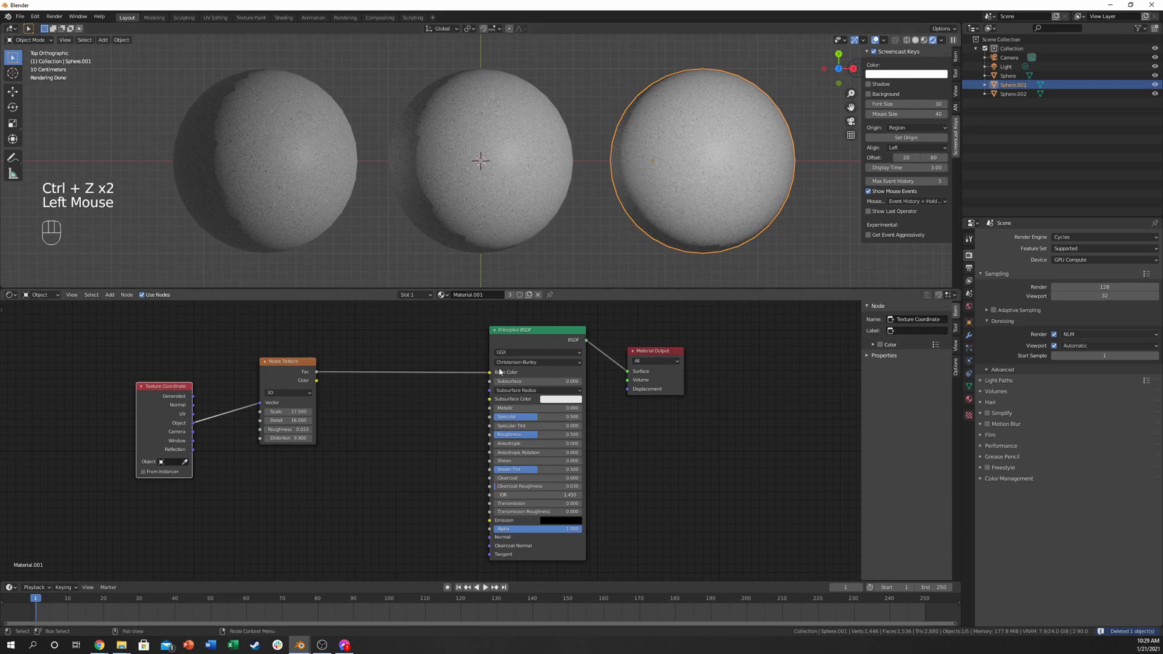
Step: Lower the Noise Texture's Scale to 3.600 and align the Texture Coordinate and Noise Texture nodes closer together
drag(288, 412, 266, 412)
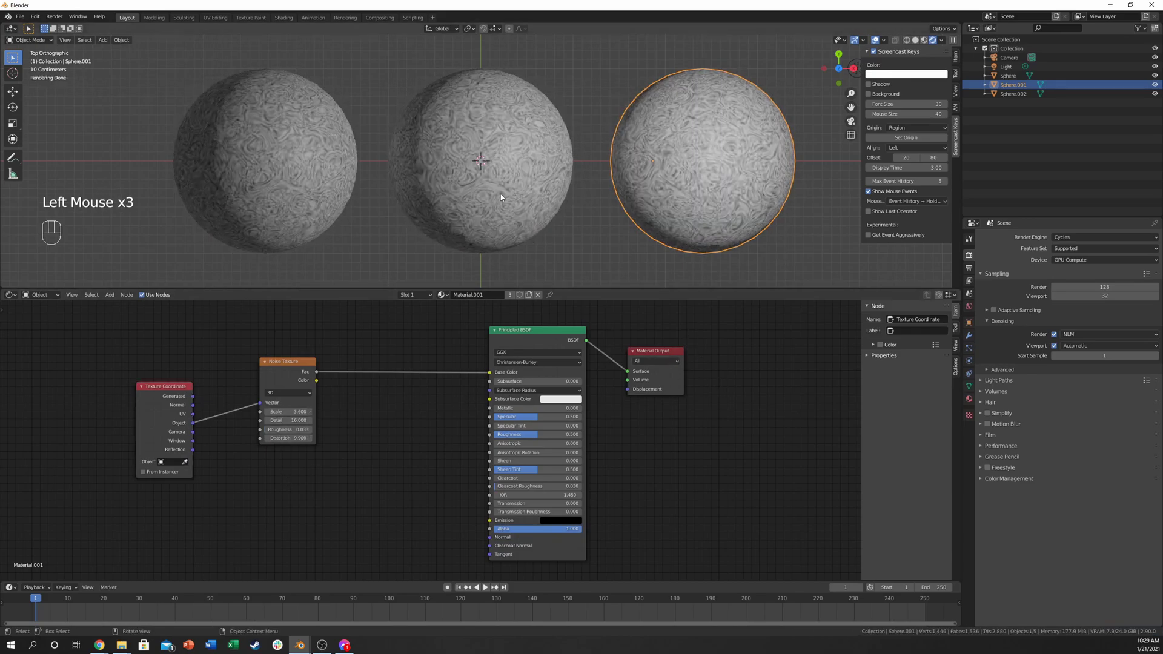
click(712, 159)
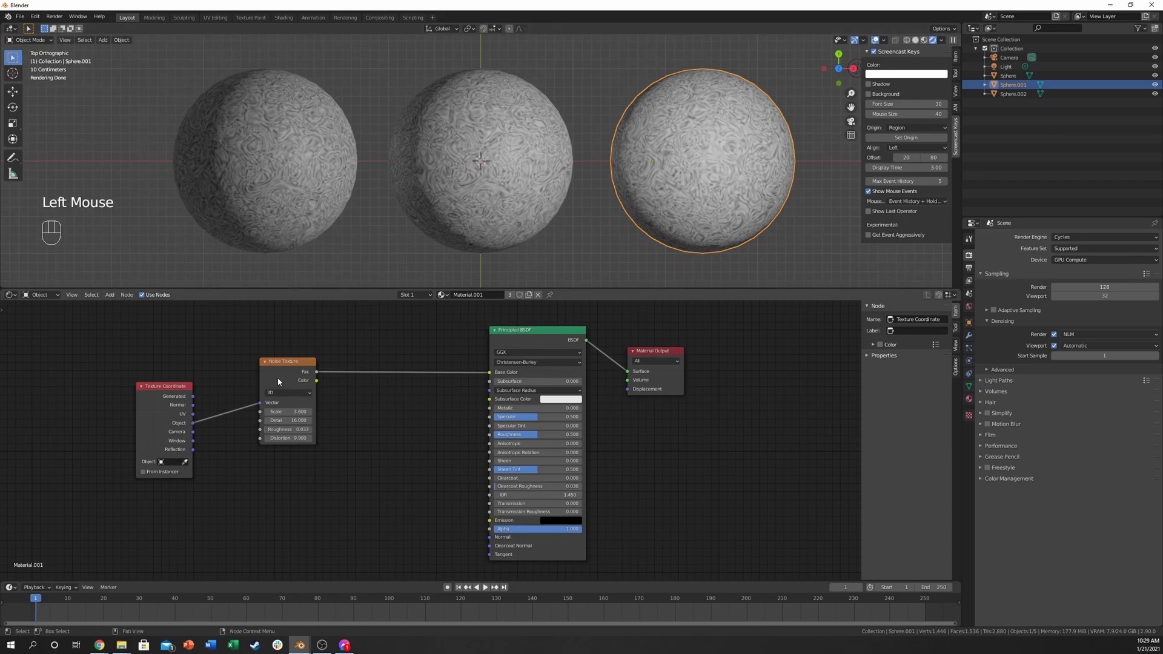
drag(190, 416, 205, 389)
drag(276, 369, 270, 366)
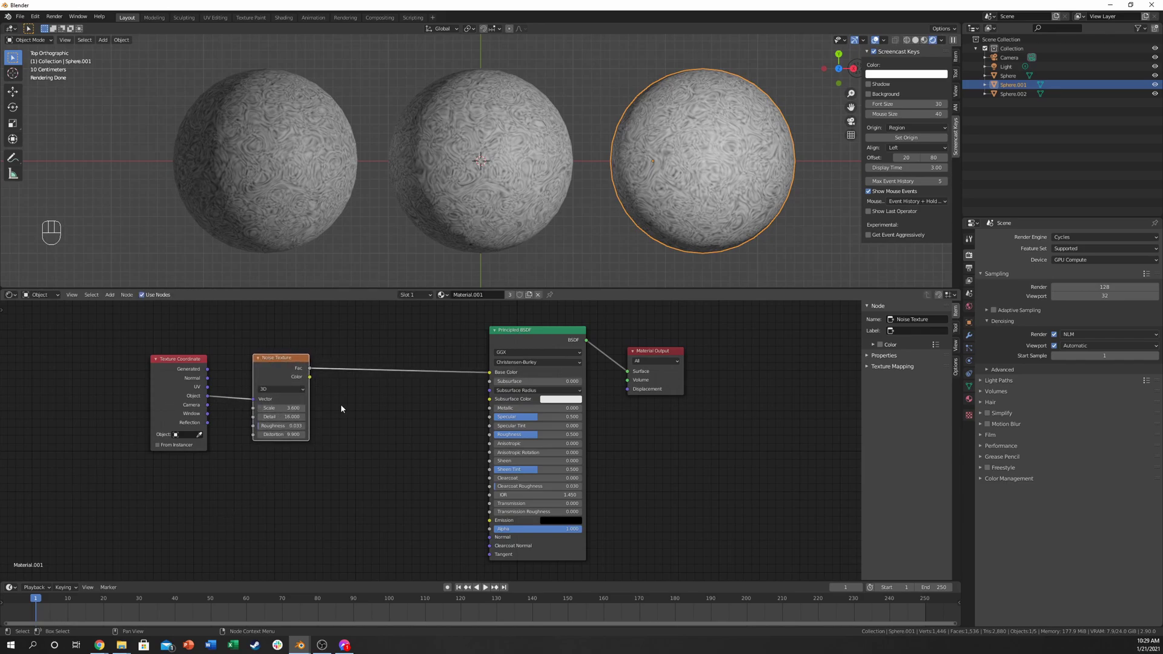
Step: Set the Noise Texture's Scale to 2.5, Detail to 5, Roughness to 1 and Distortion to 0
click(280, 393)
click(283, 409)
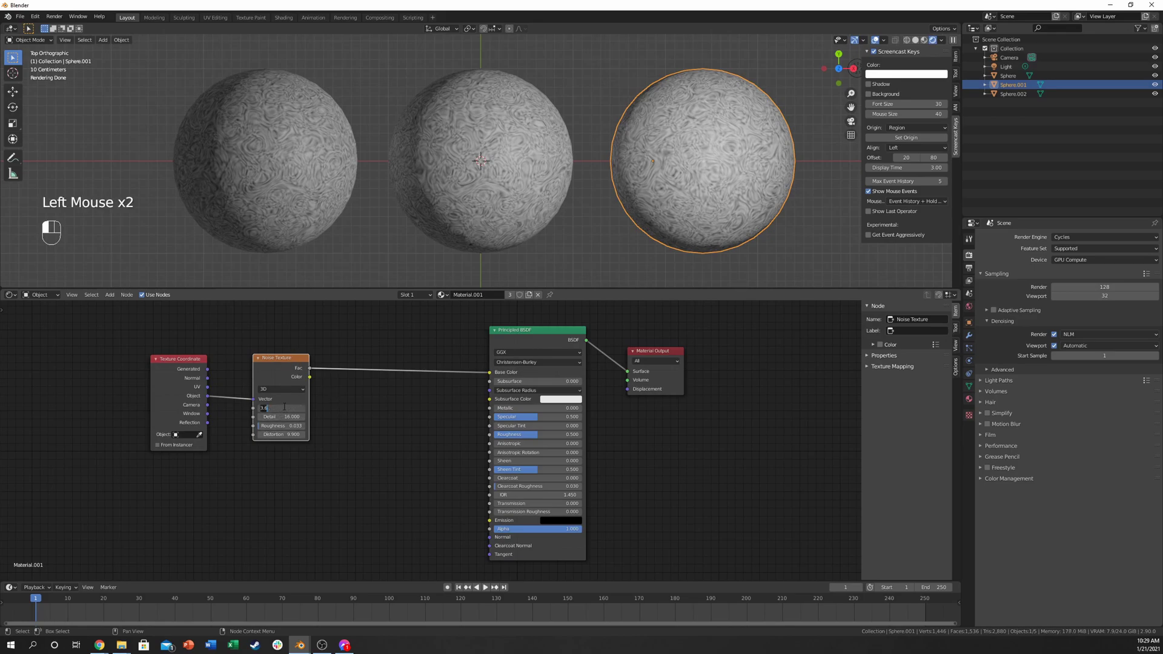
text(2.5)
key(Tab)
text(5)
key(Tab)
text(1)
key(Tab)
text(0)
key(Return)
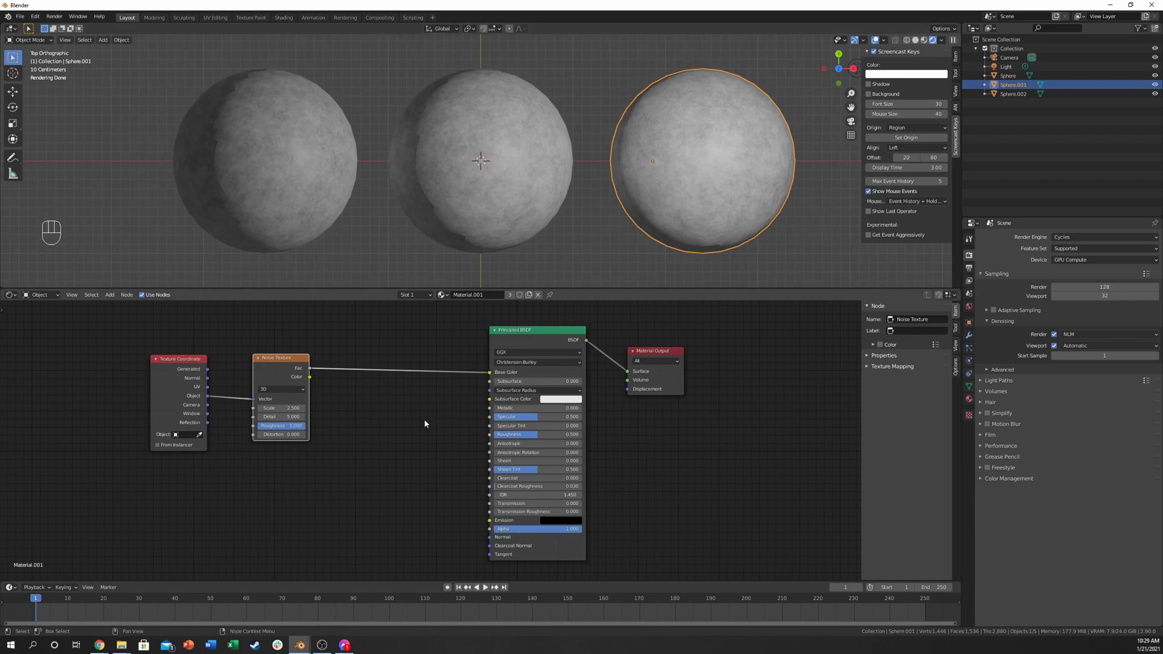
Step: Add a ColorRamp node on the link between the Noise Texture and the Principled BSDF's Base Color
double_click(387, 433)
key(shift+a)
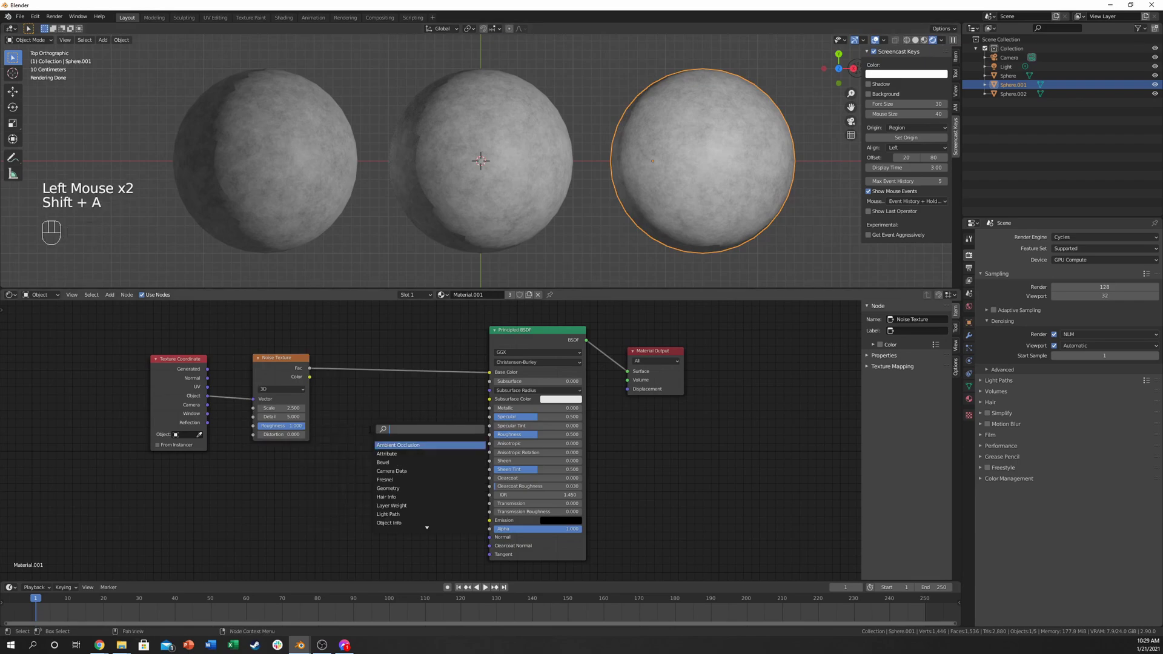
text(color ramp)
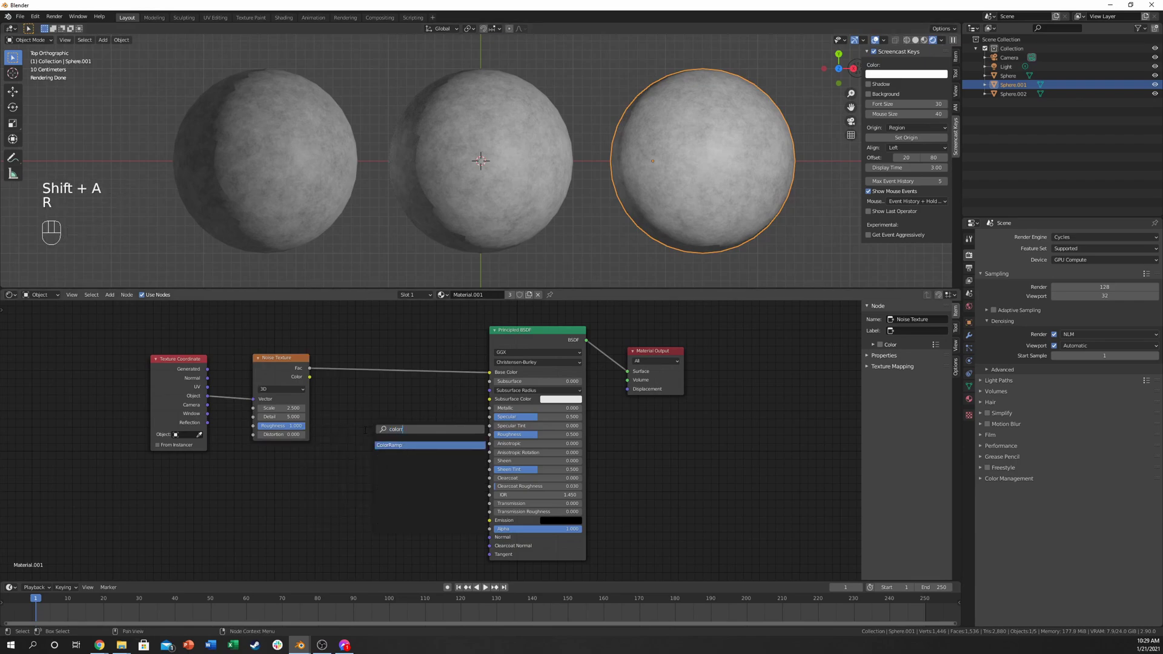
key(Return)
click(394, 358)
drag(394, 361, 394, 363)
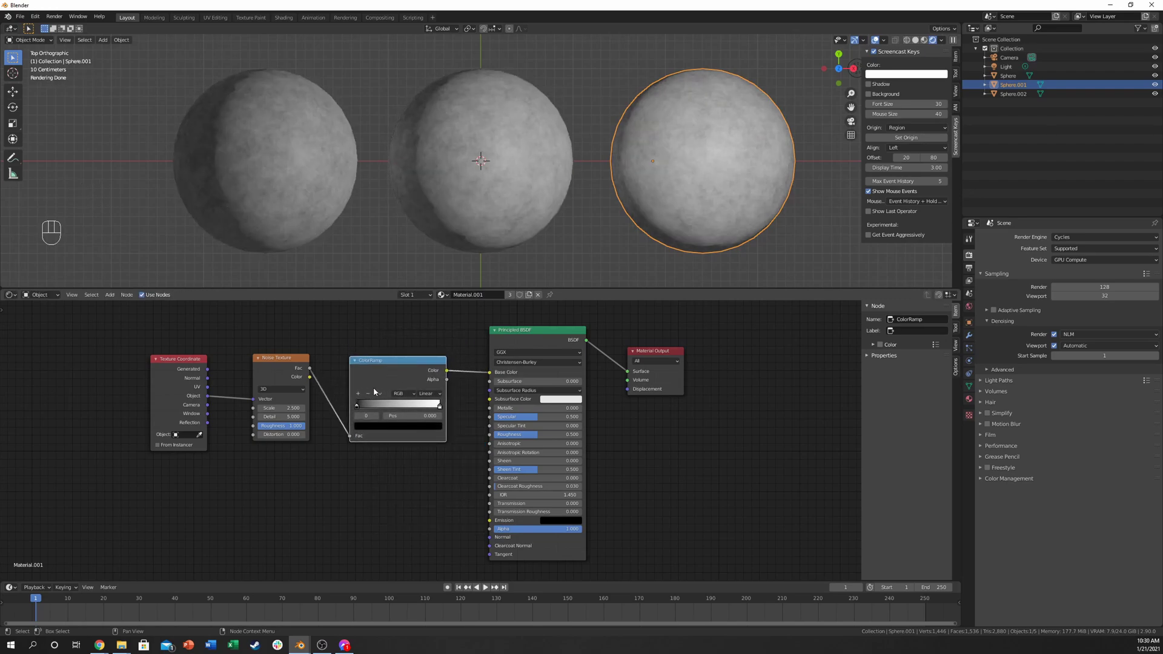
Step: Tighten the ColorRamp's contrast by pulling the white stop inward and setting the black stop's position to 0.414
drag(355, 406, 401, 407)
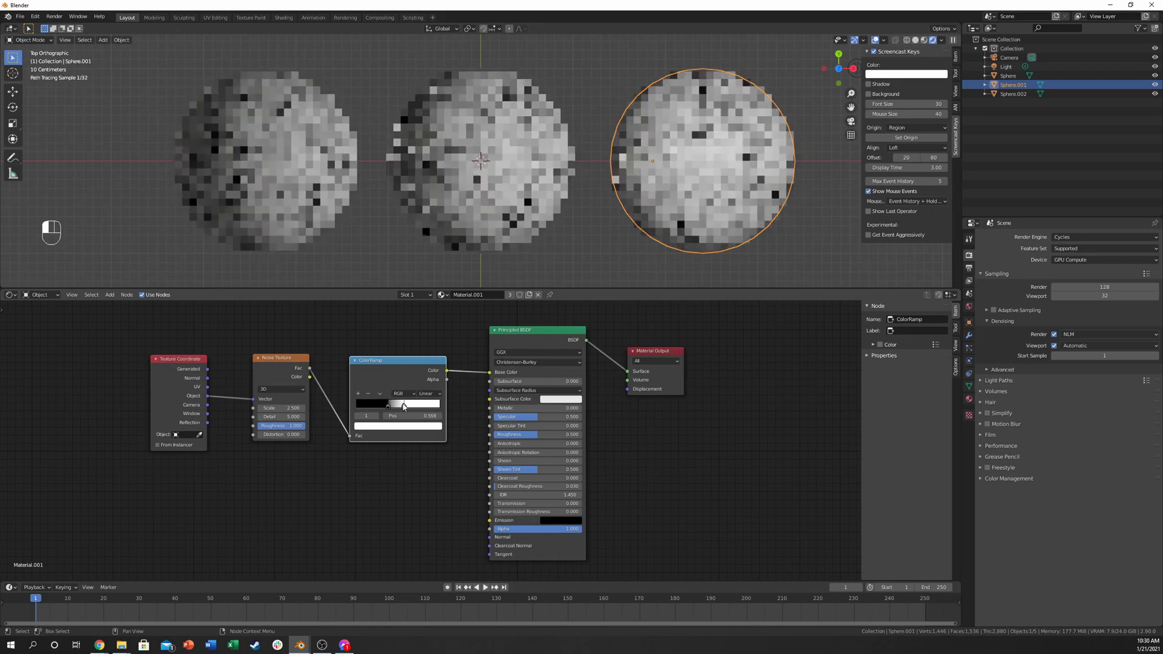
click(387, 406)
drag(387, 410, 391, 411)
click(390, 411)
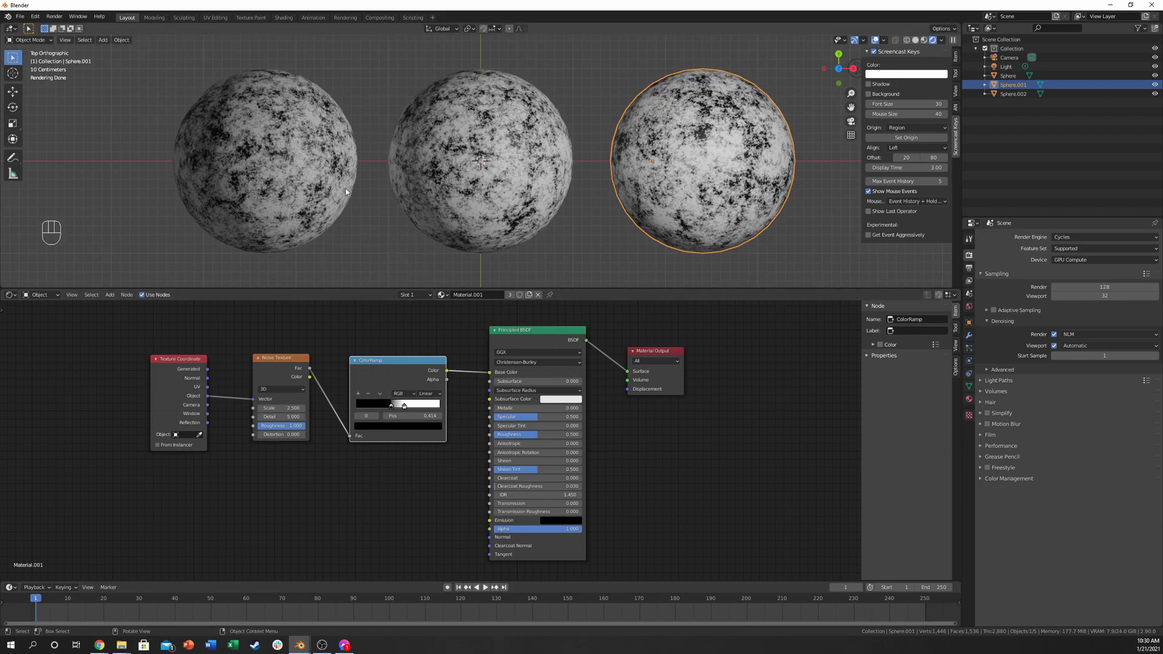
Step: Try a reversed, narrower ColorRamp gradient, and return it to black-to-white with the white stop at 0.564
click(405, 407)
mouse_move(405, 407)
mouse_down()
mouse_move(383, 408)
mouse_move(395, 407)
mouse_up()
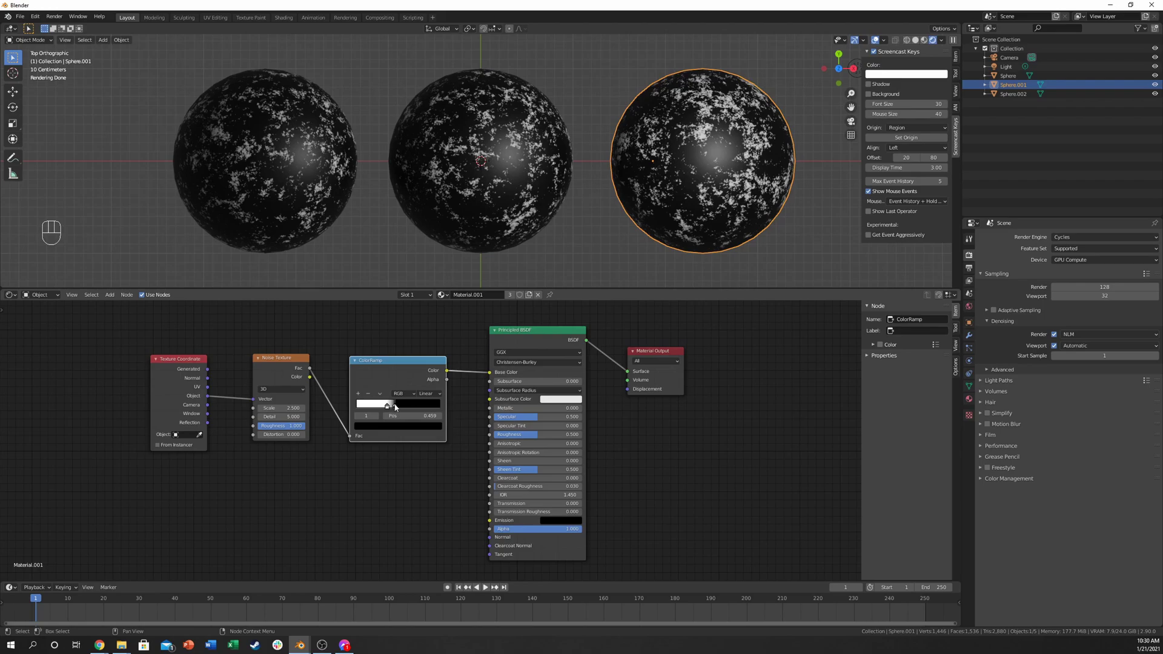
click(396, 410)
mouse_move(395, 407)
mouse_down()
mouse_move(383, 407)
mouse_move(403, 410)
mouse_up()
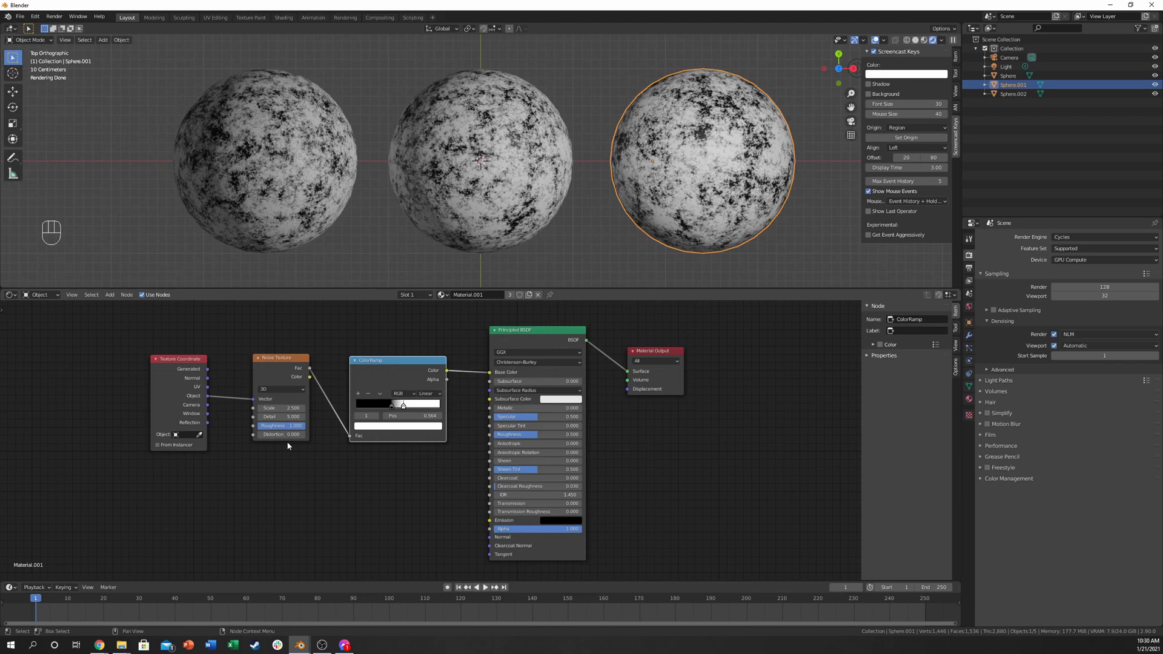
Step: In Edit Mode, move the left sphere's mesh farther left and the right sphere's mesh about 0.45 m right along X
click(498, 194)
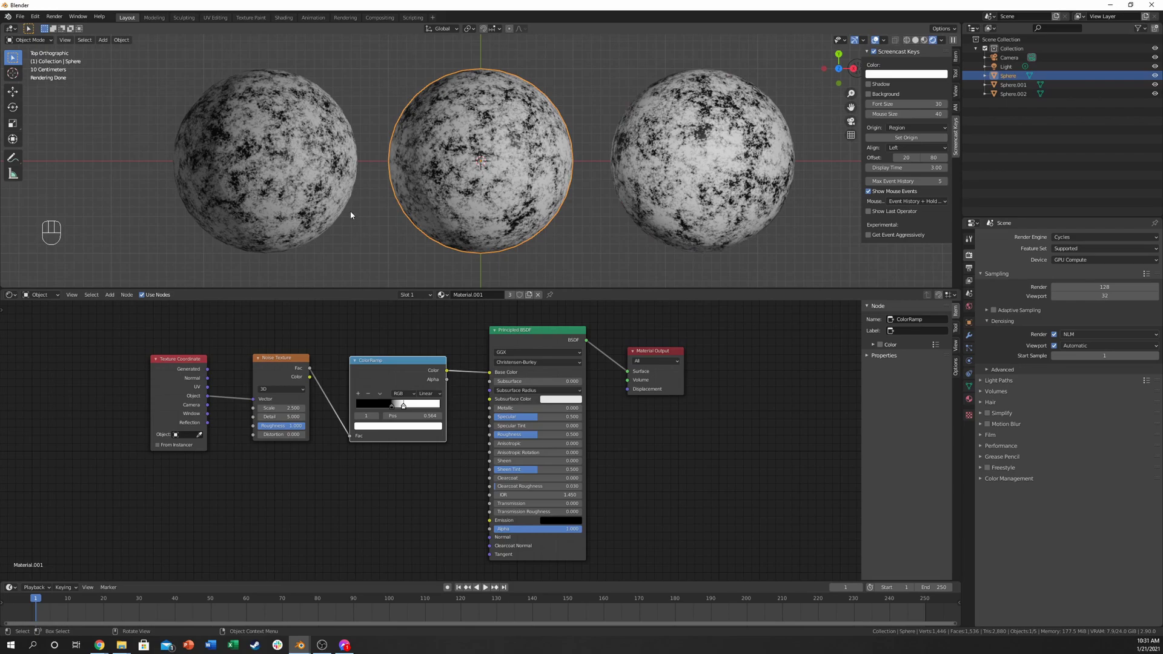
click(336, 188)
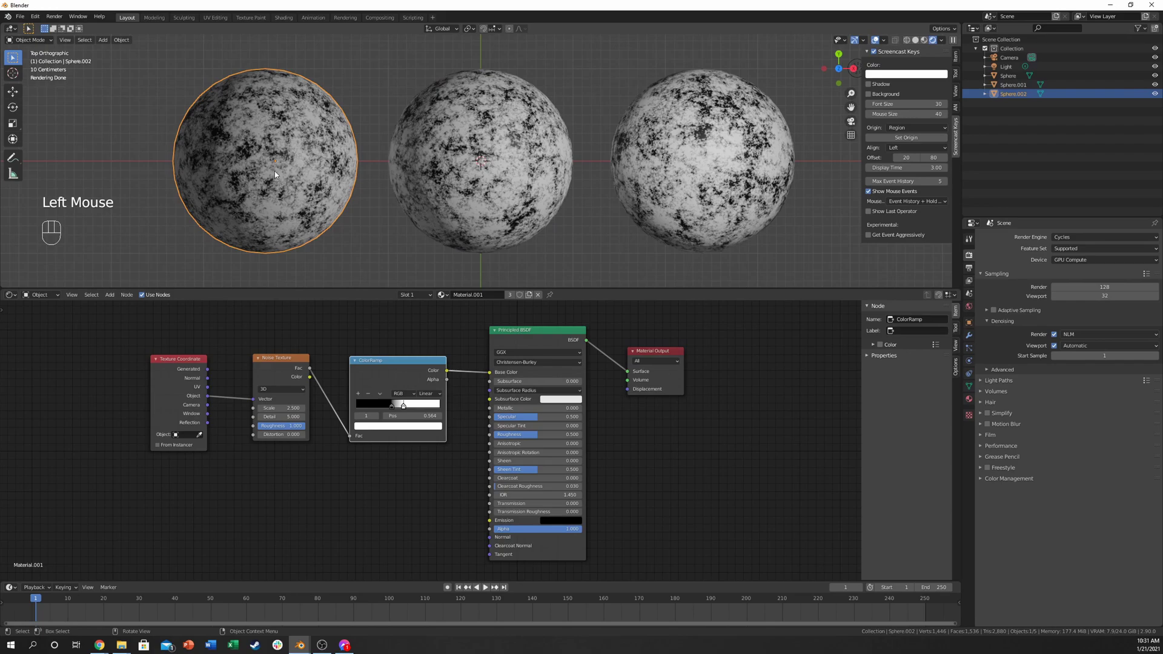
key(Tab)
key(g)
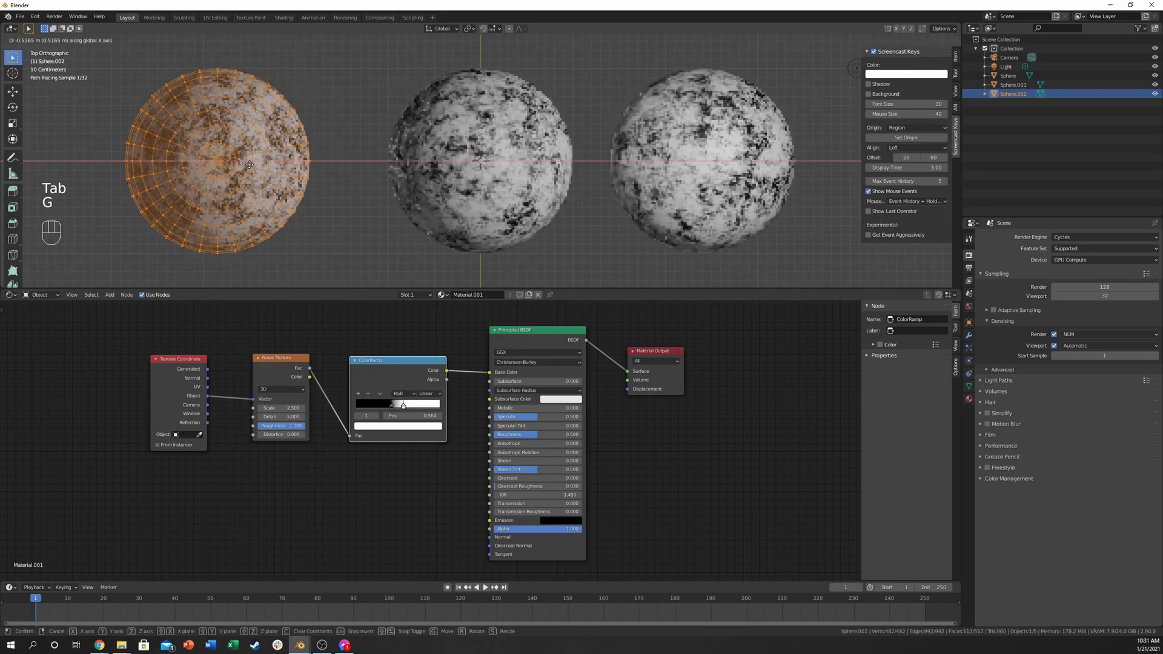
click(204, 169)
key(Tab)
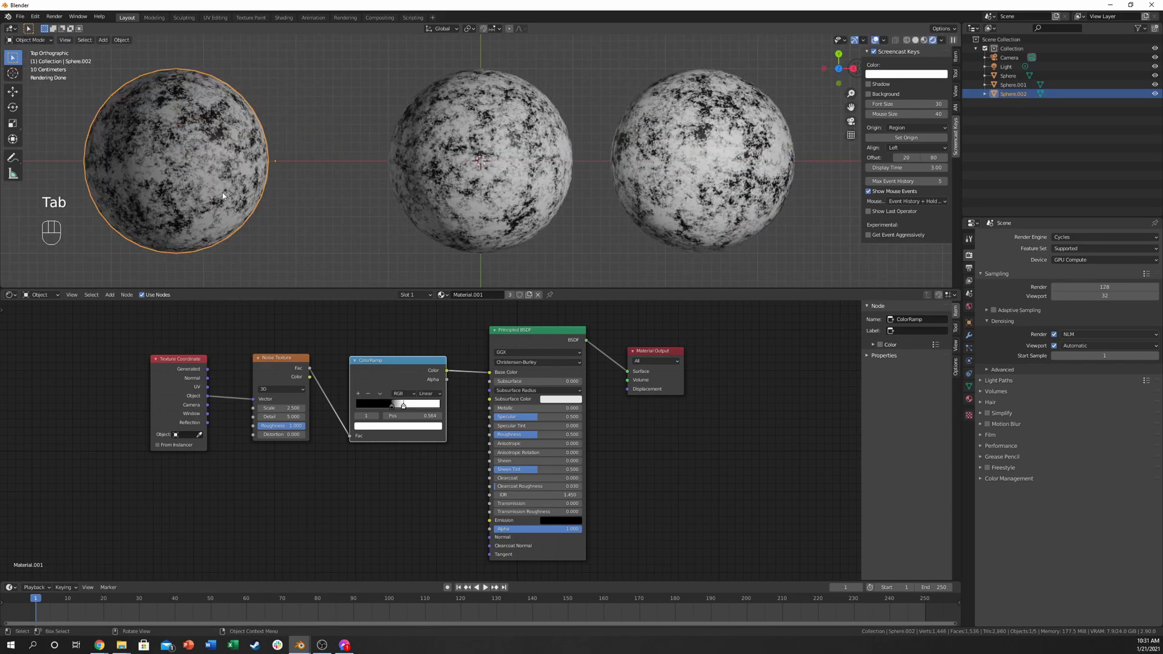
click(681, 178)
key(Tab)
key(g)
click(743, 178)
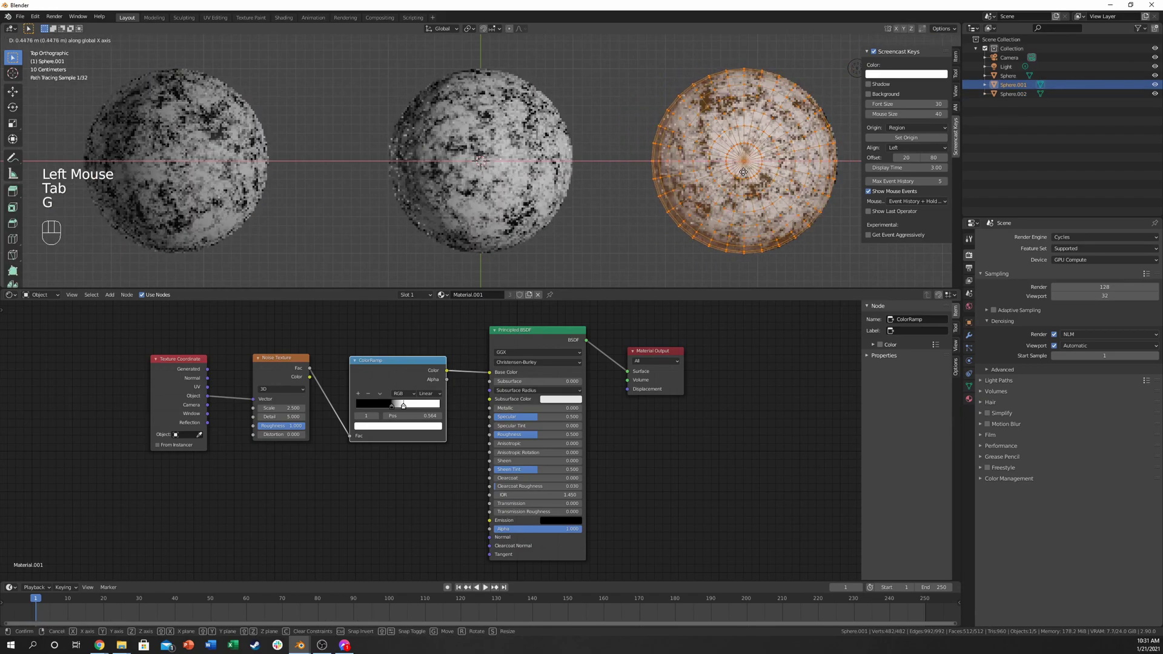
key(Tab)
double_click(288, 361)
drag(434, 518, 128, 337)
drag(436, 509, 137, 329)
Step: Add a MixRGB node below the ColorRamp and shift the ColorRamp slightly toward the Noise Texture
click(375, 503)
key(shift+a)
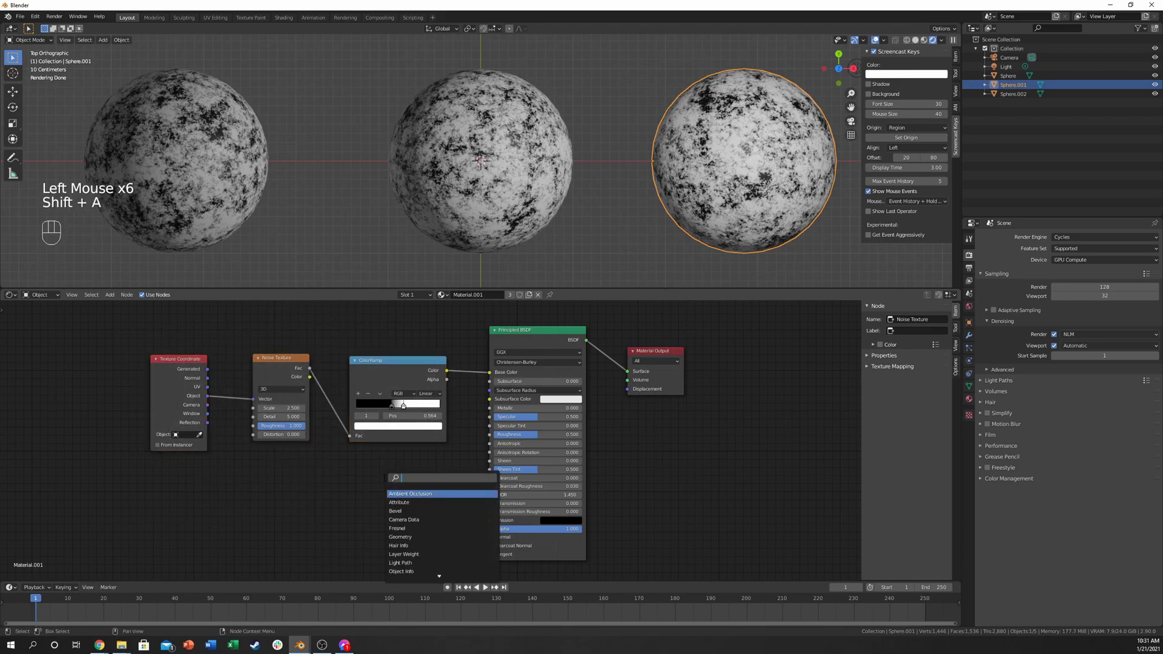
text(mix)
click(398, 502)
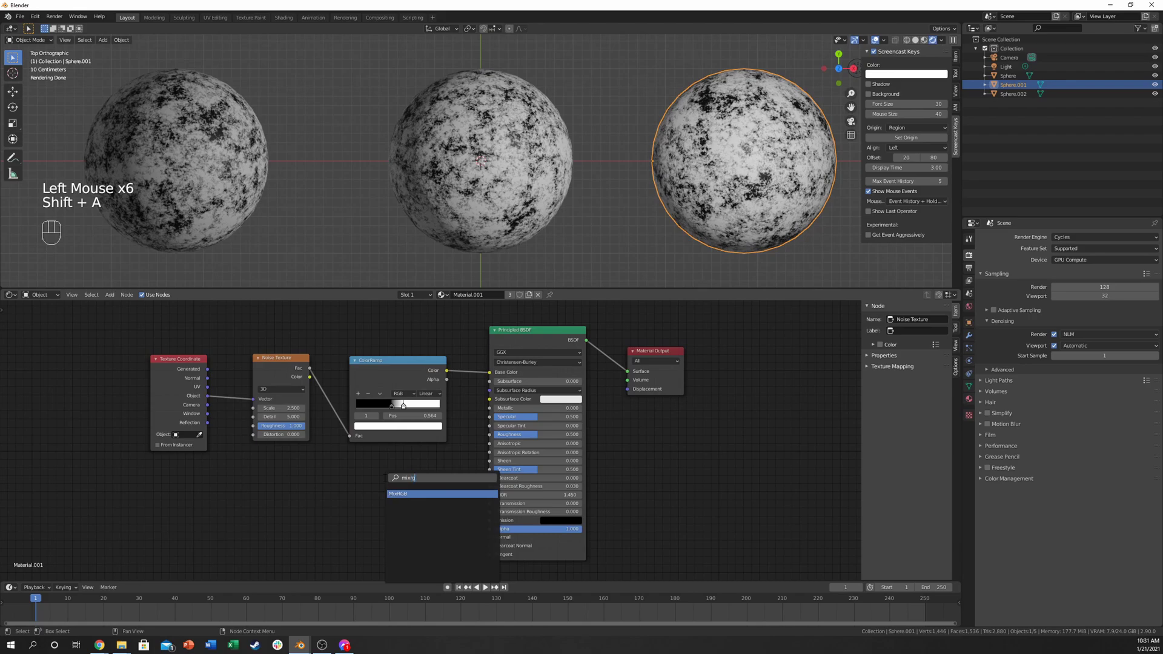
click(385, 482)
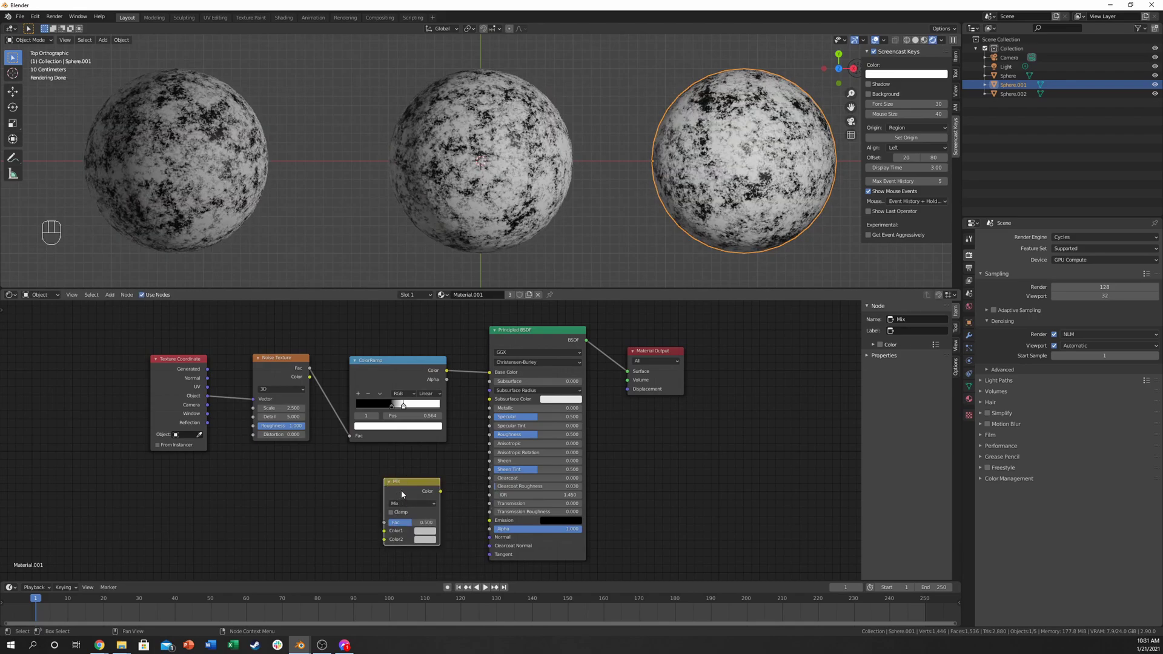
click(407, 465)
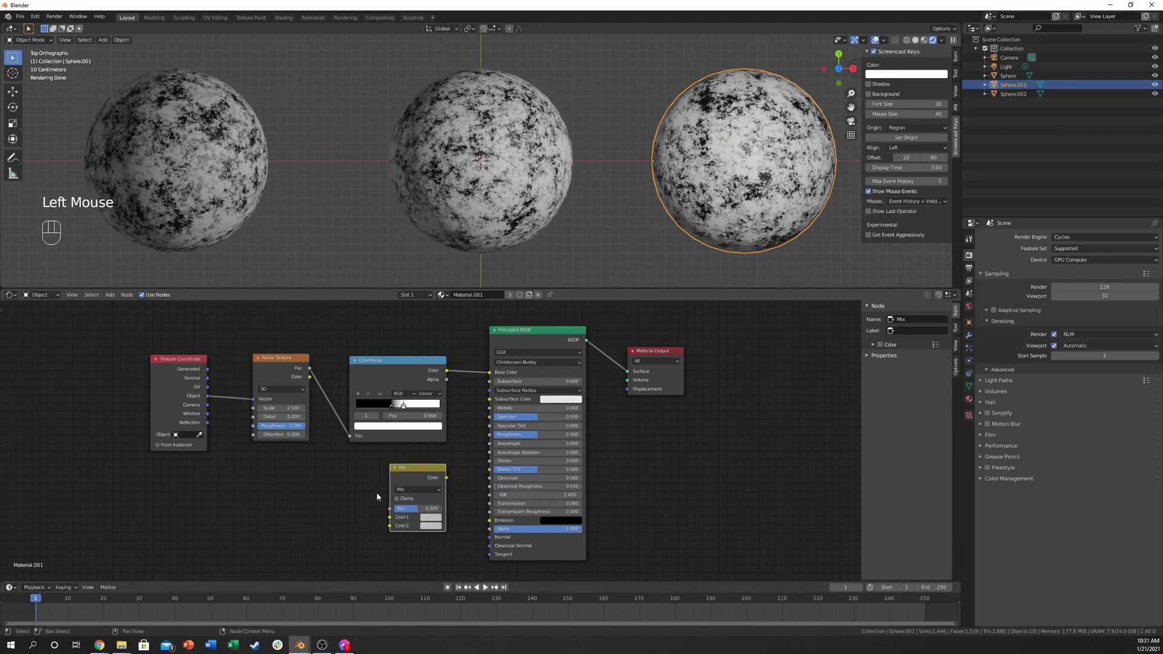
drag(417, 477, 420, 468)
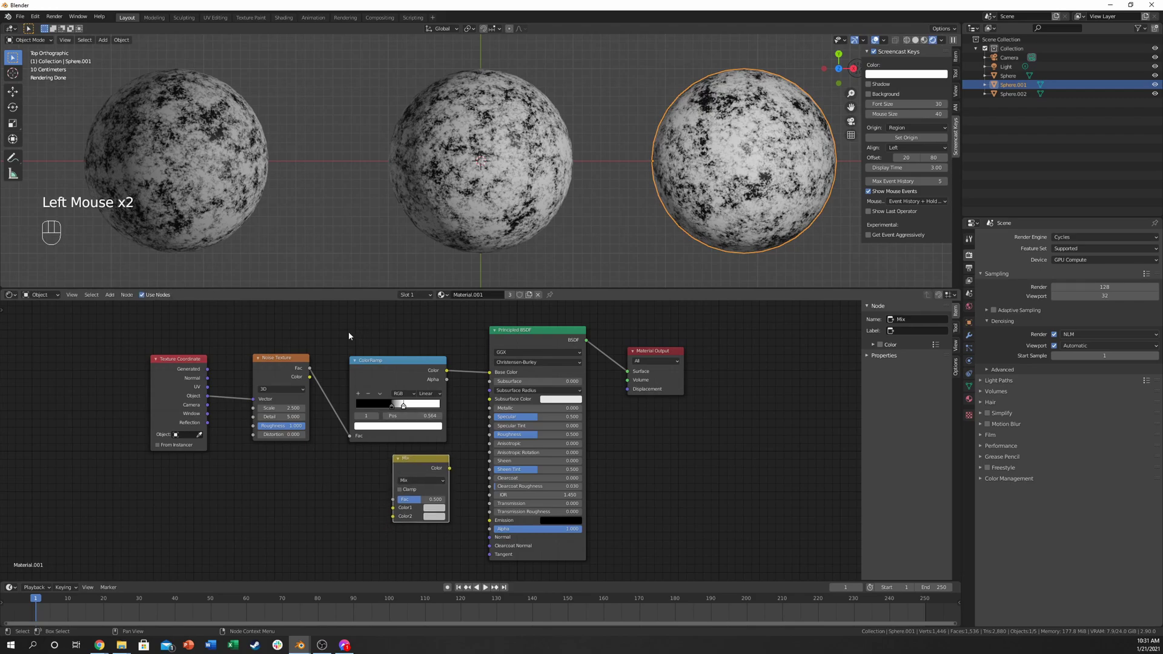
drag(367, 380, 351, 377)
drag(149, 324, 415, 442)
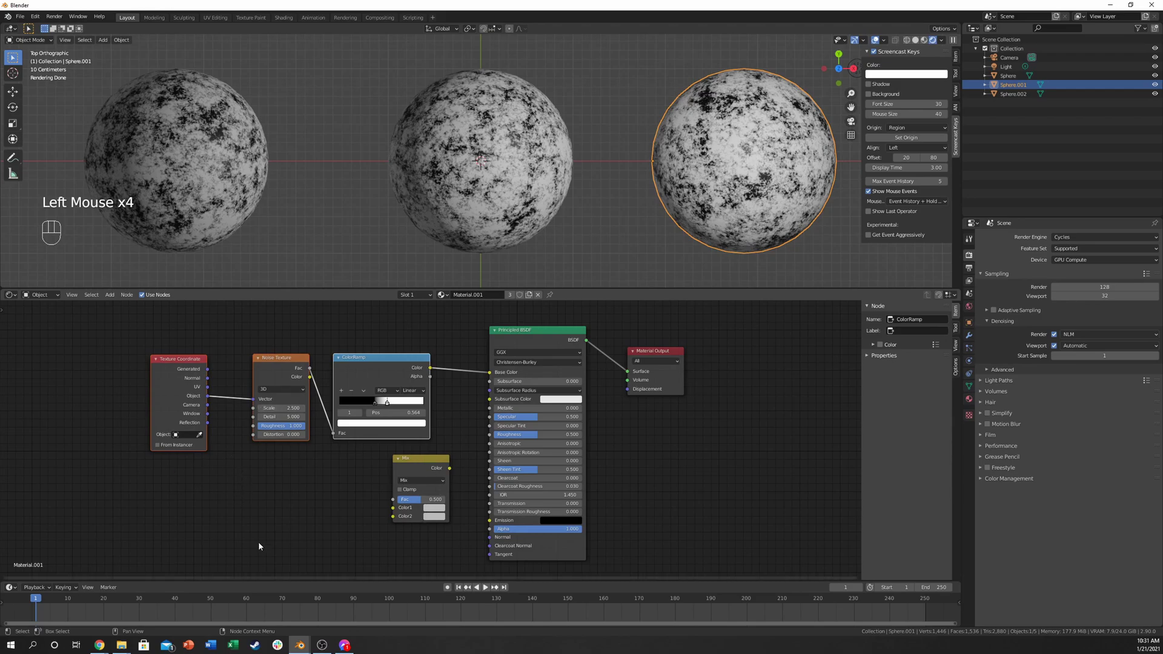
drag(147, 330, 340, 449)
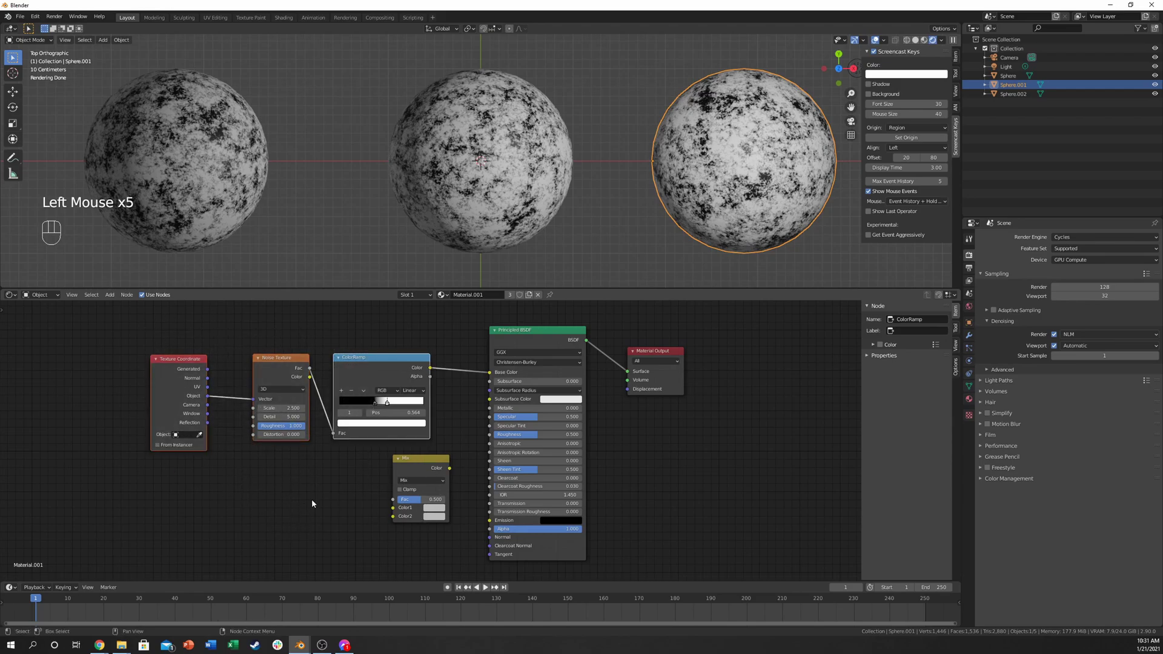
click(524, 179)
click(431, 450)
click(419, 463)
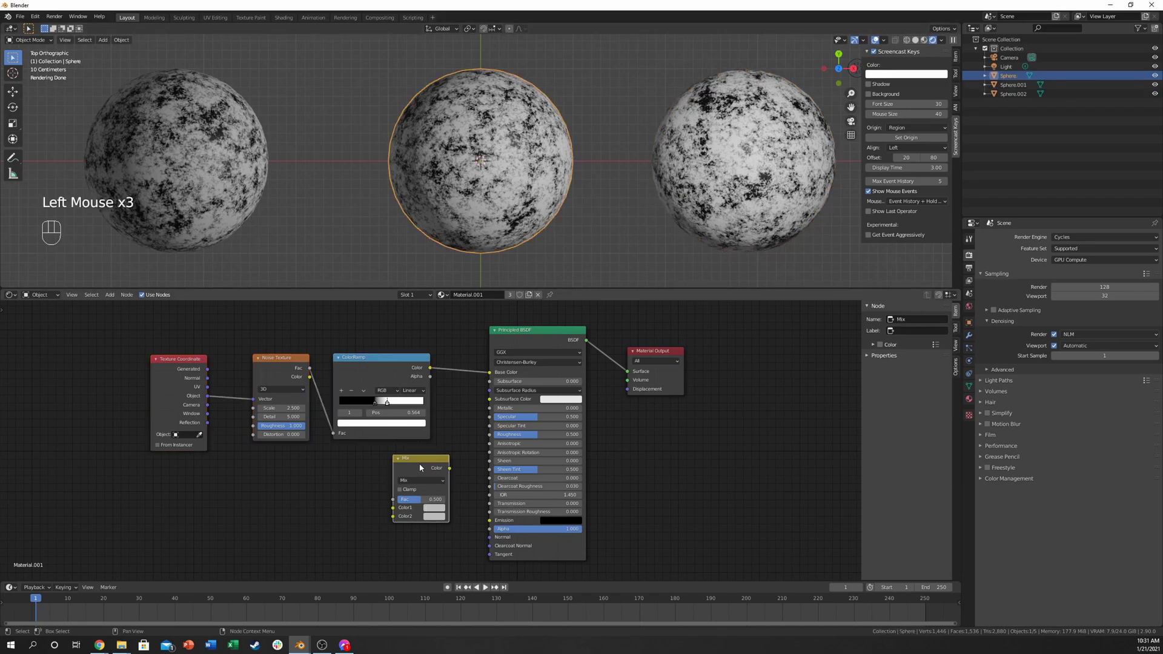